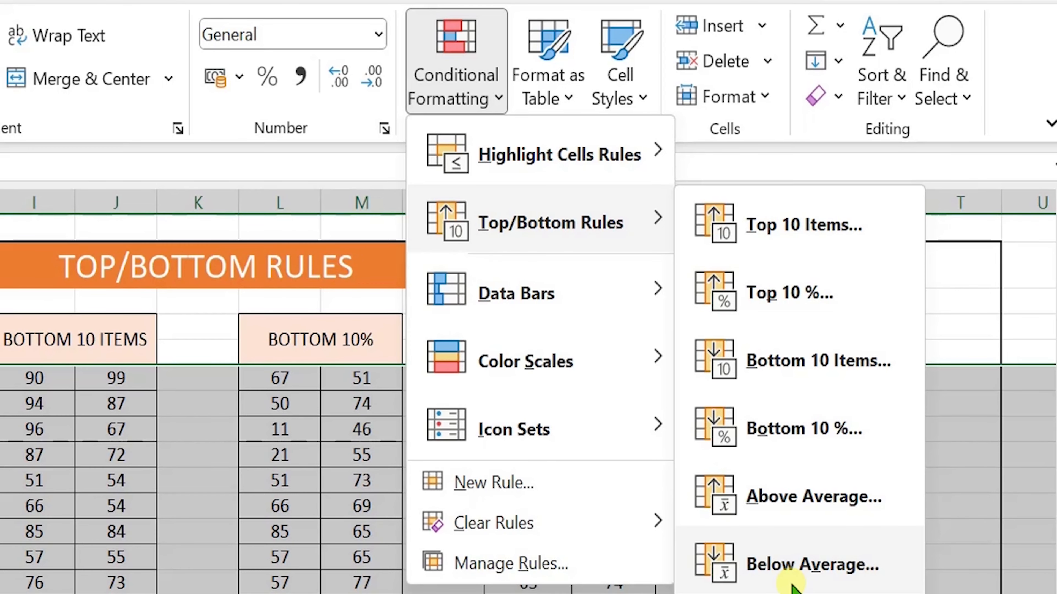
Add the Top/Bottom Rules conditional formatting command to the Quick Access Toolbar
mouse_move(670, 160)
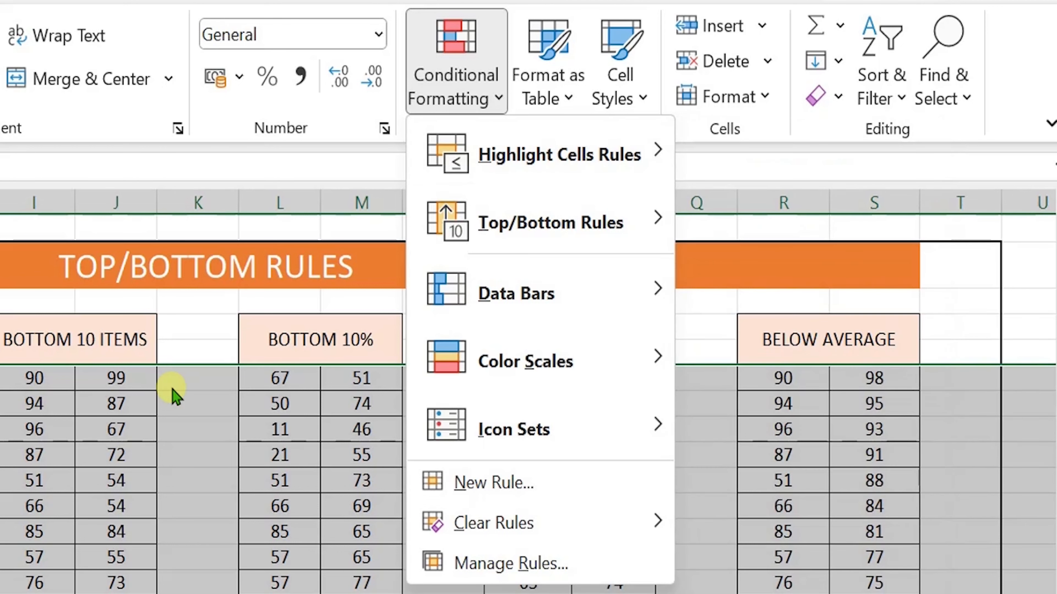
mouse_move(539, 229)
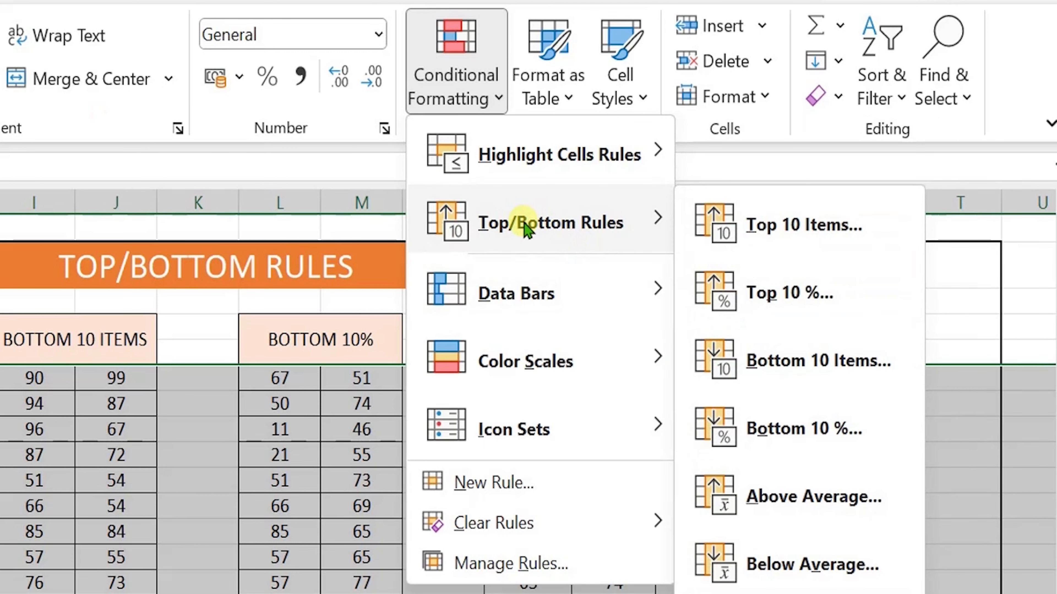
right_click(526, 229)
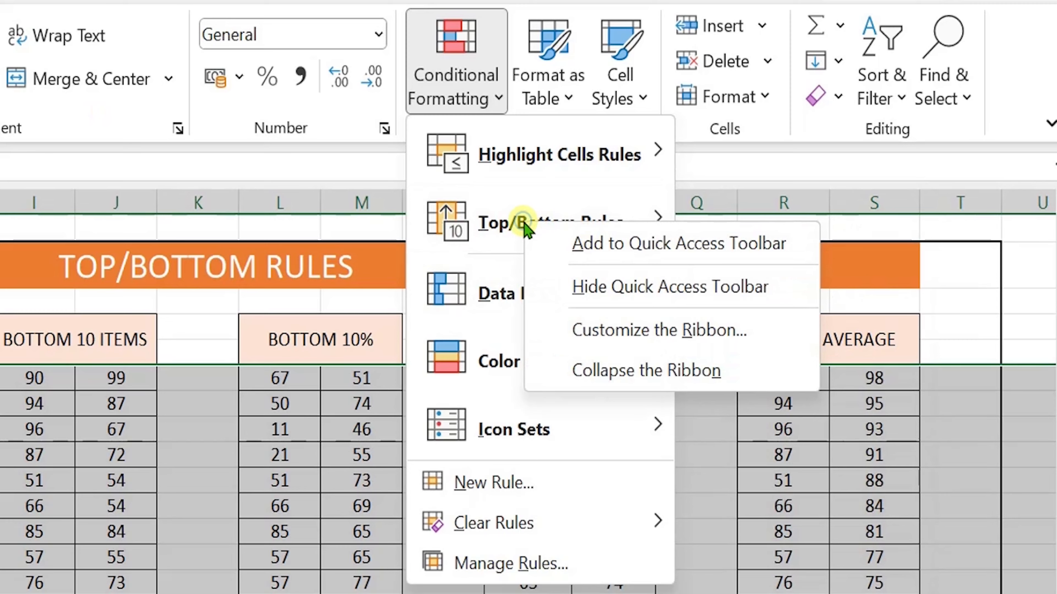
left_click(611, 246)
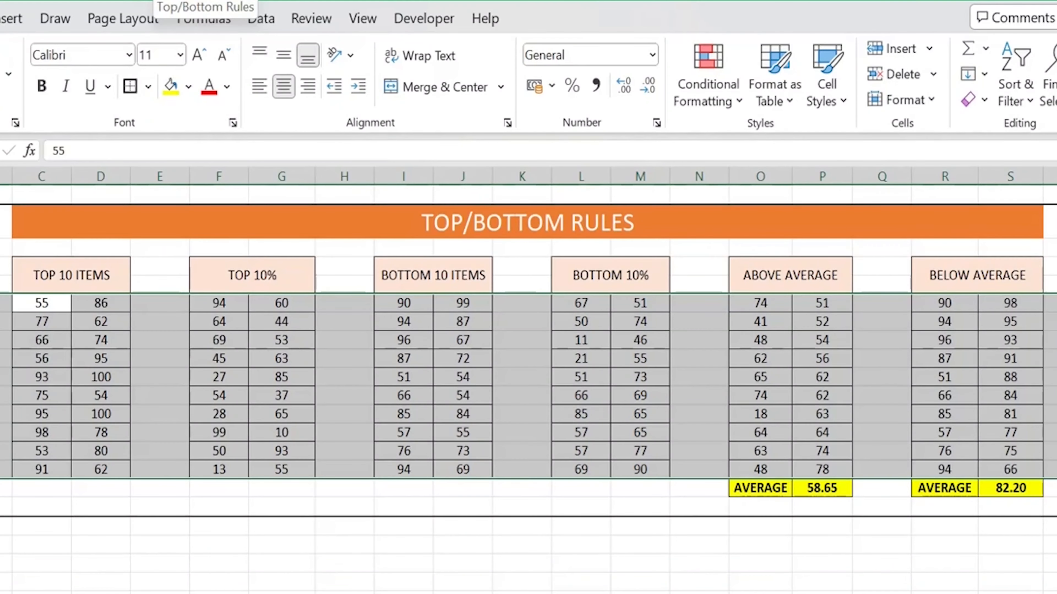
left_click(148, 0)
left_click(311, 399)
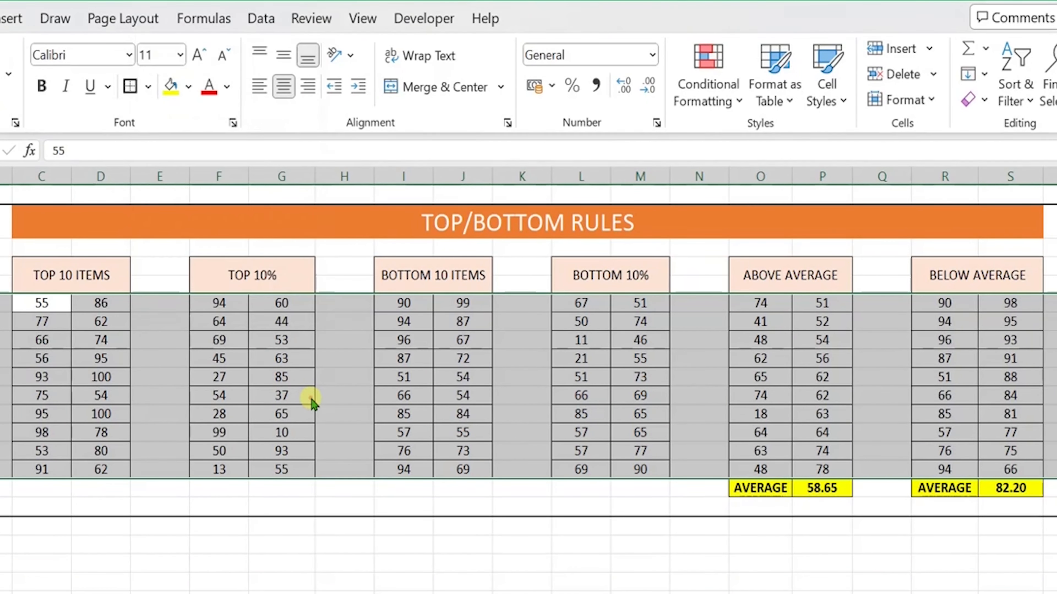
Start a Top 10 Items conditional formatting rule on the values in C6:D15, keeping those cells uncovered by the dialog
left_click(110, 262)
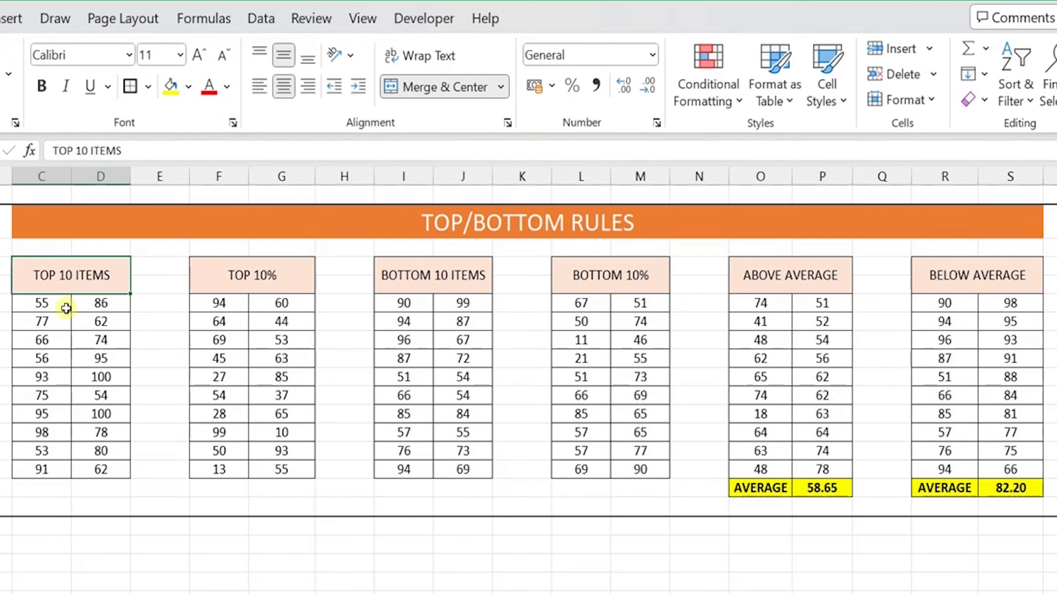
left_click(49, 308)
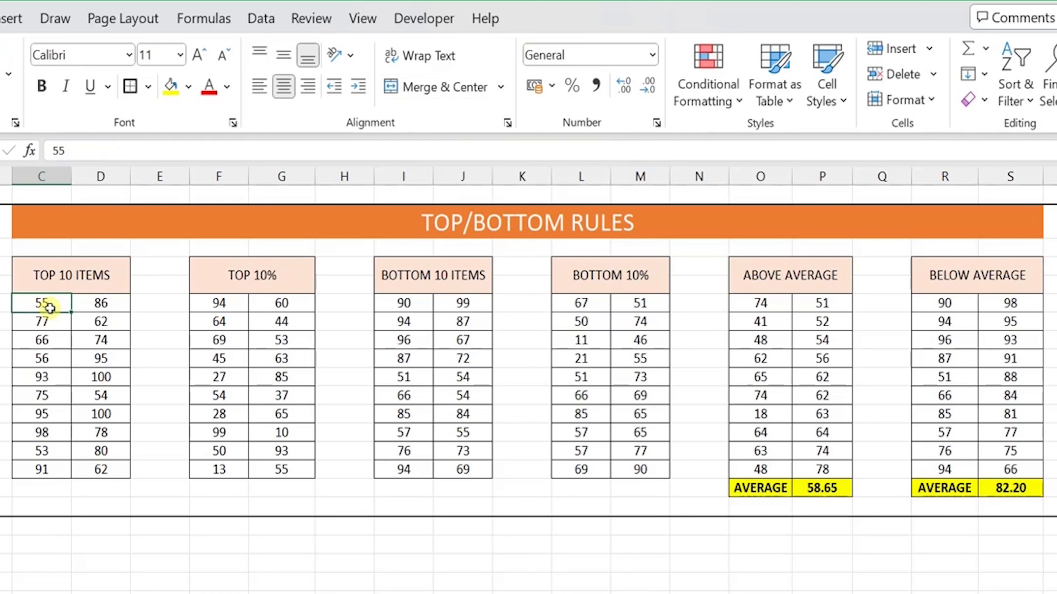
left_click_drag(50, 308, 100, 470)
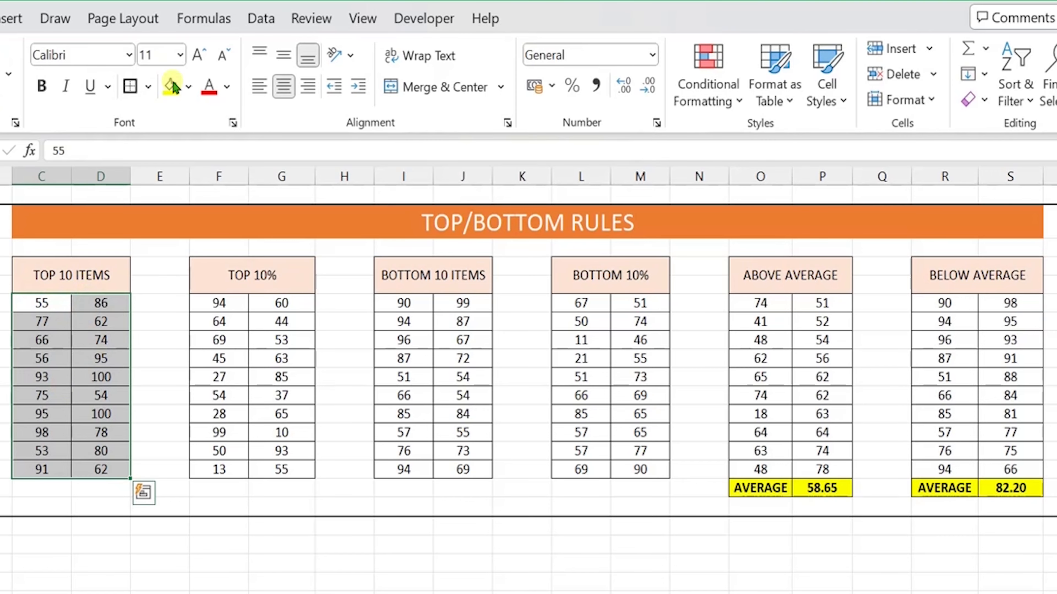
left_click(165, 1)
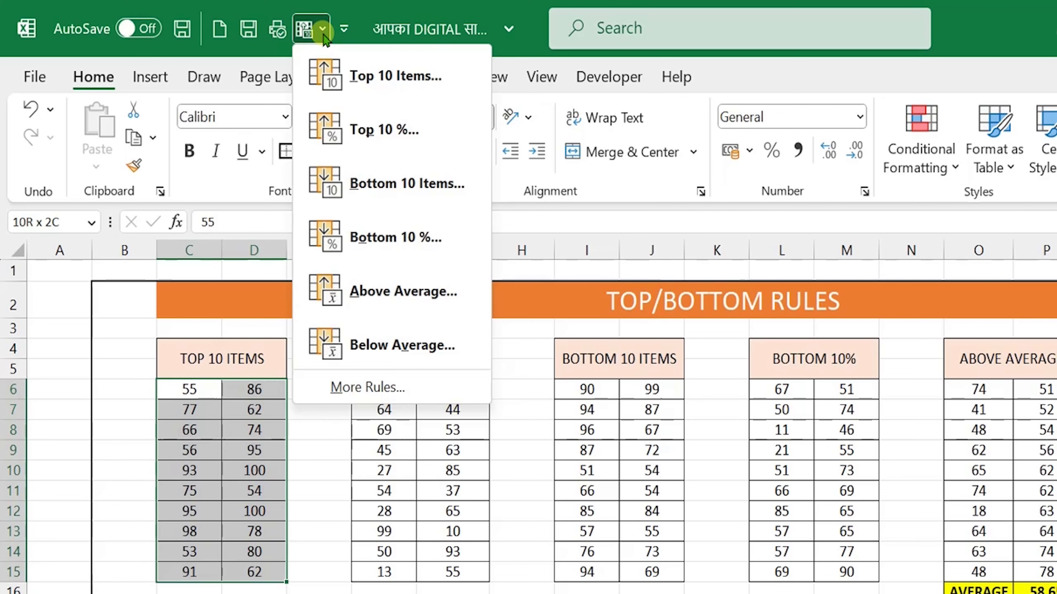
left_click(360, 85)
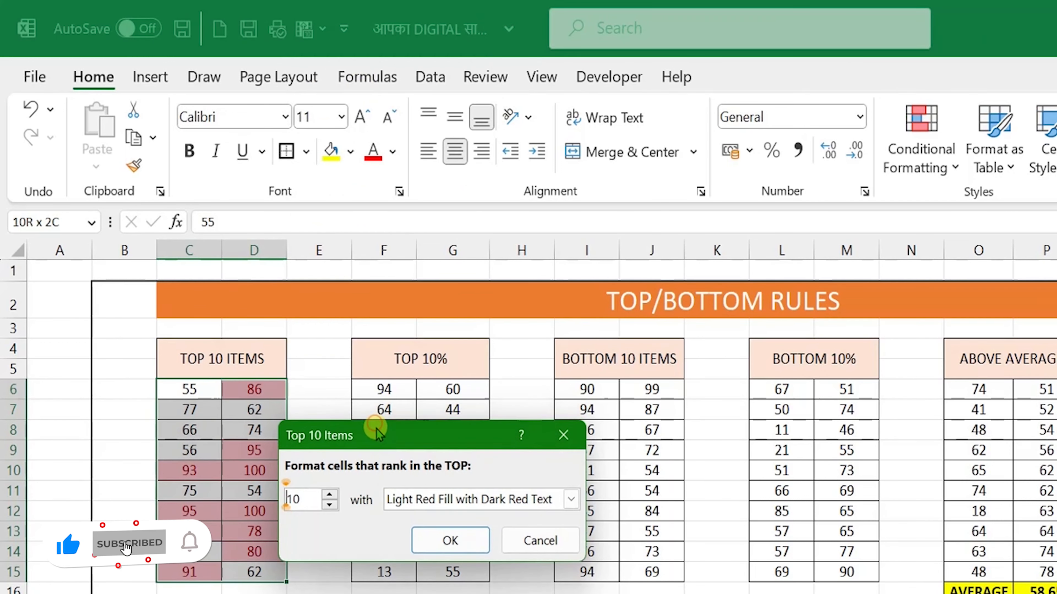
left_click_drag(377, 425, 379, 418)
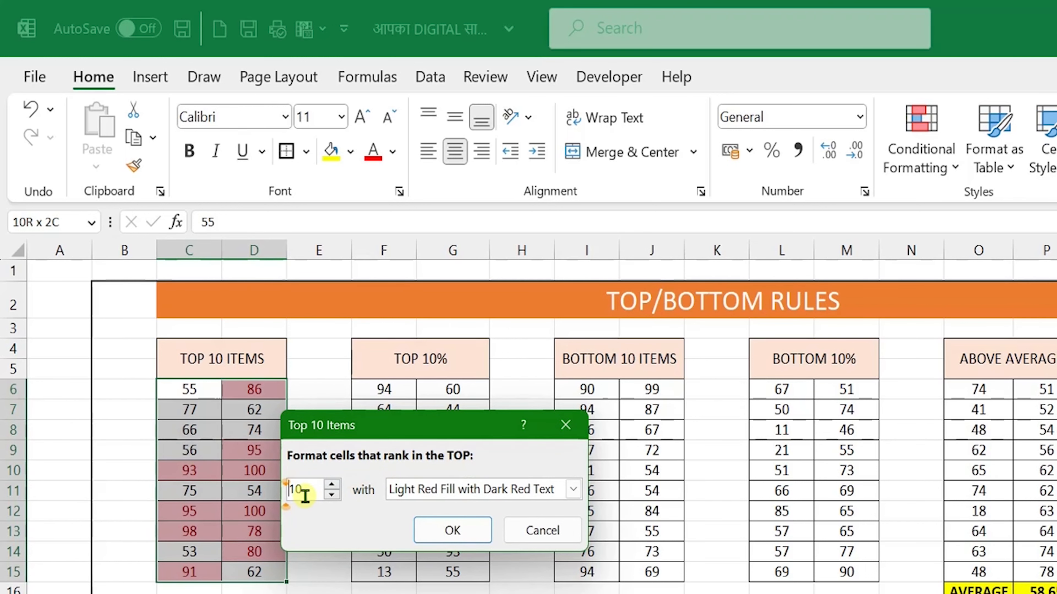
left_click_drag(367, 426, 477, 404)
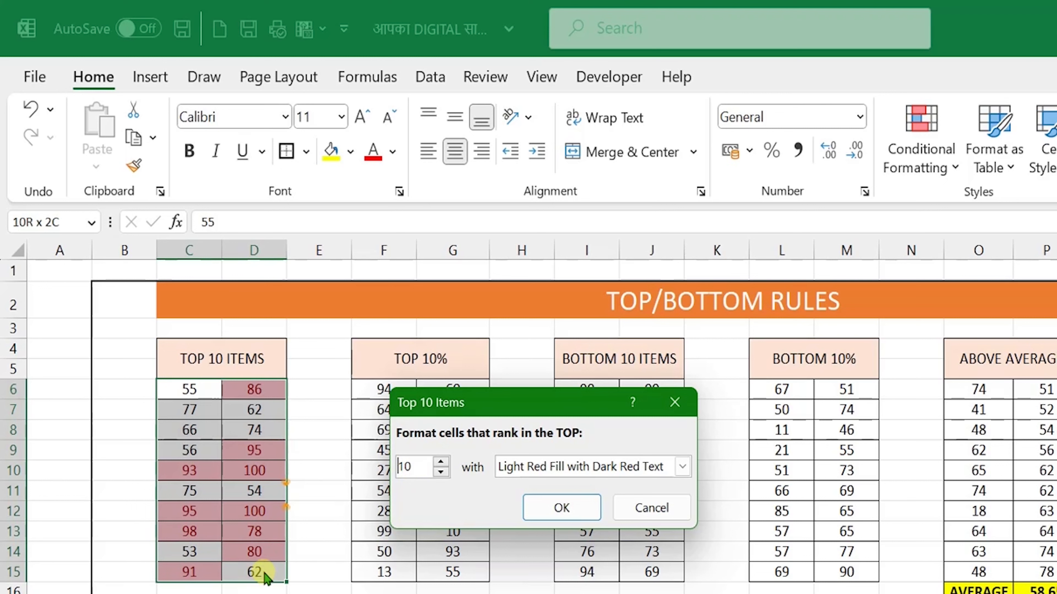
Try rank counts of 5, 3, 10 and 15 in the top items rule to preview the highlighting
left_click(420, 466)
key("BackSpace")
key("BackSpace")
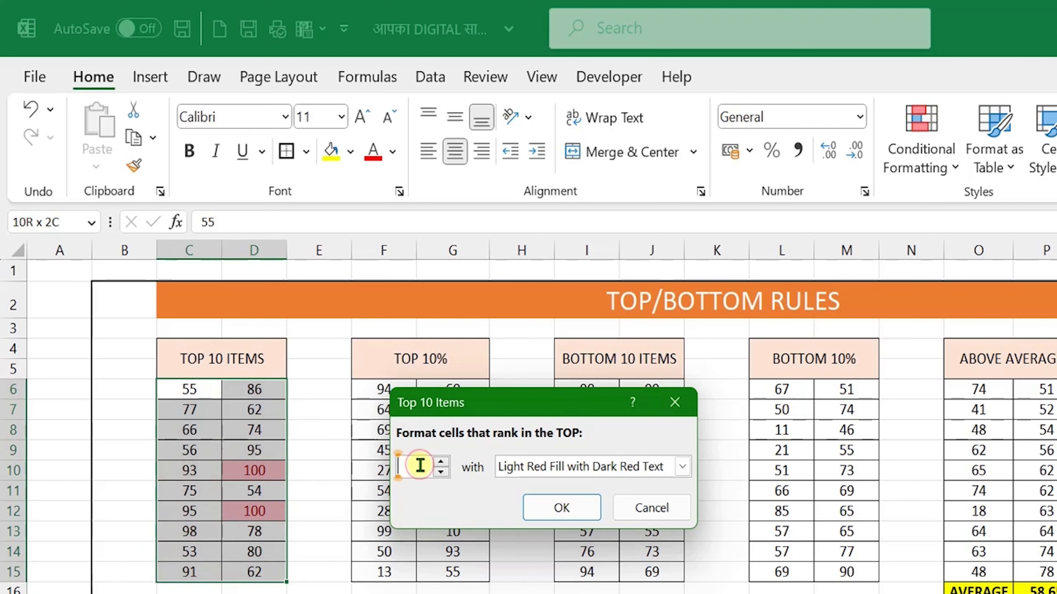
type("5")
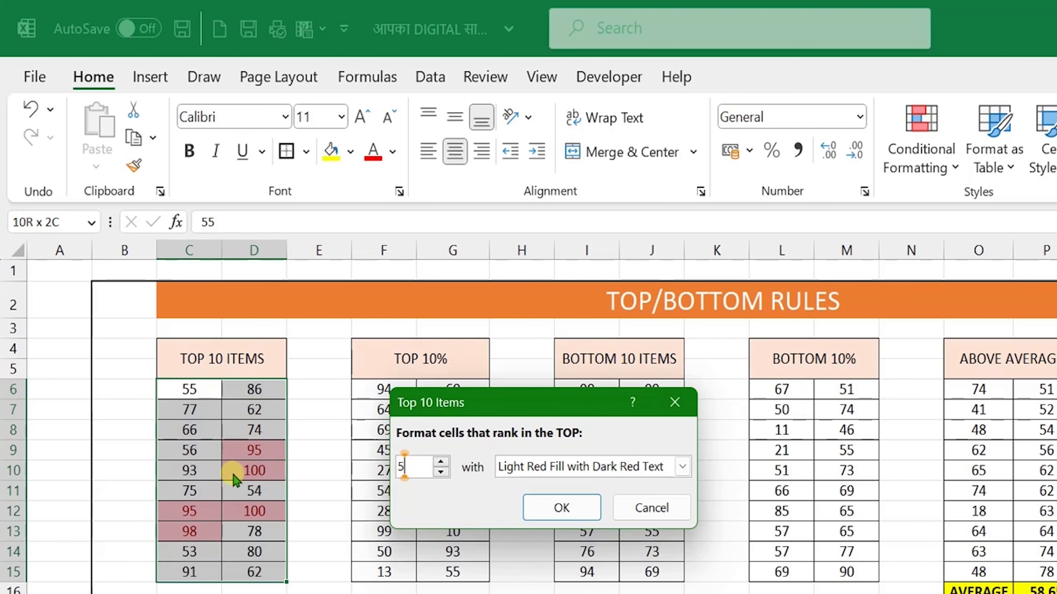
key("BackSpace")
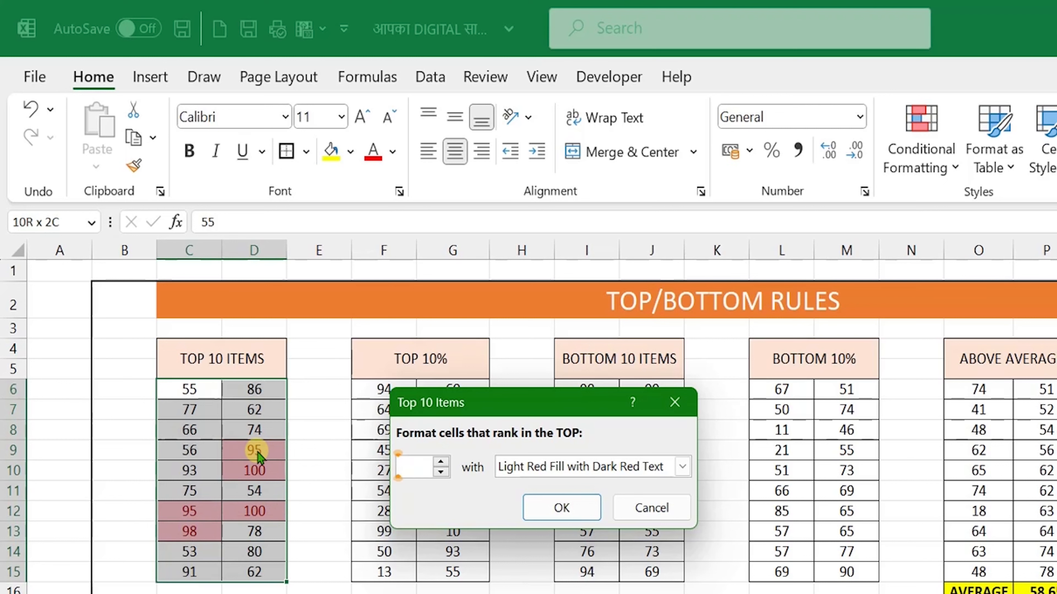
type("3")
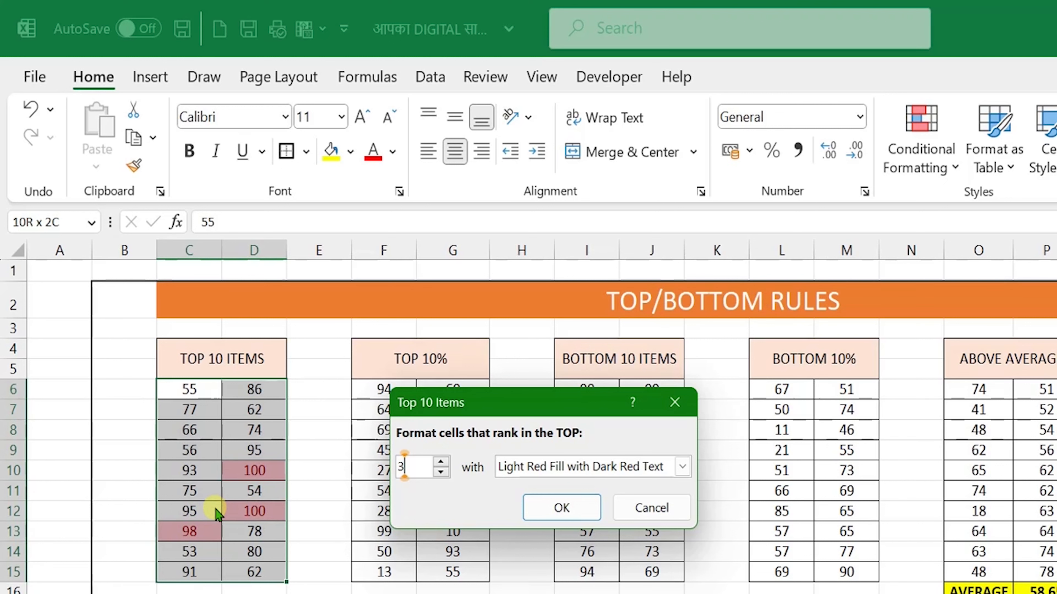
key("BackSpace")
type("5")
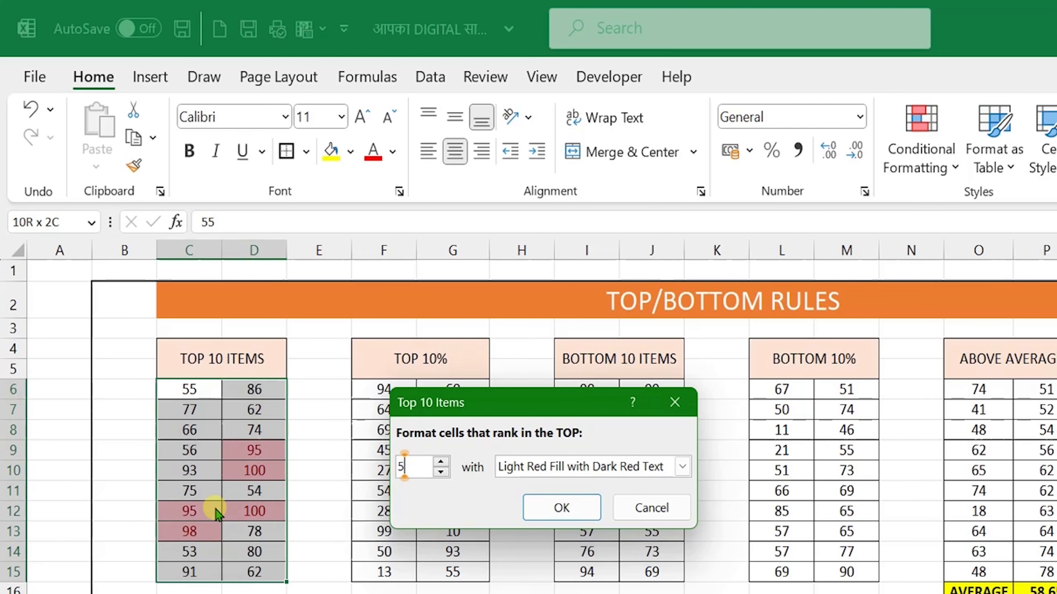
key("BackSpace")
type("10")
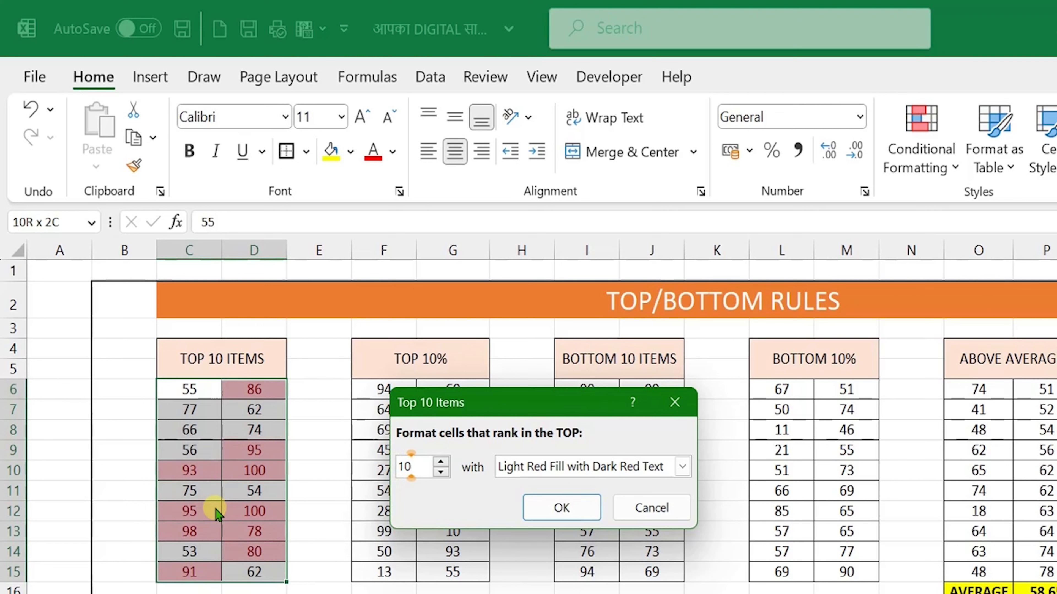
key("BackSpace")
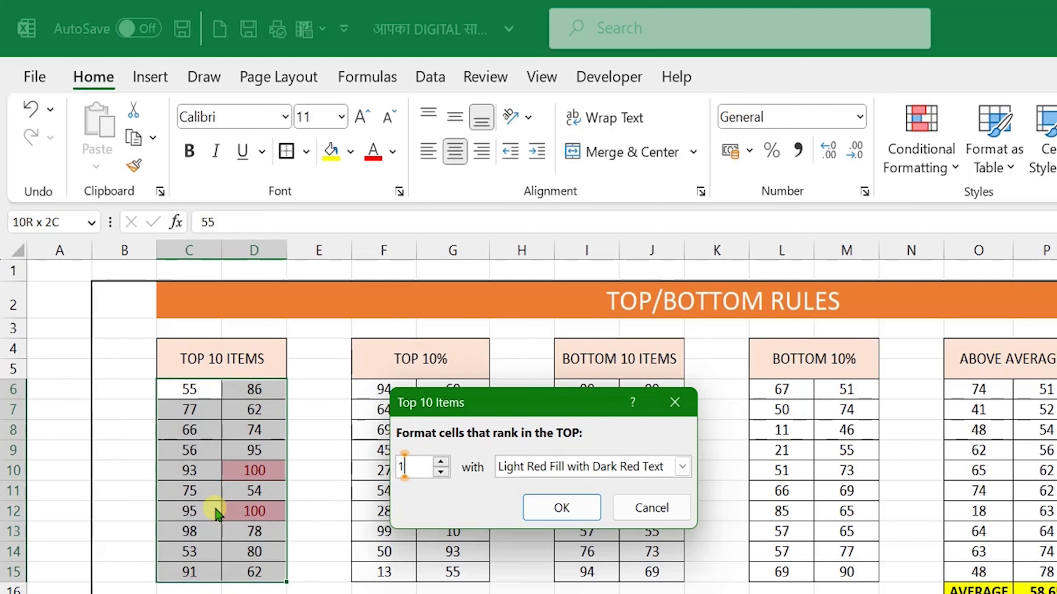
type("5")
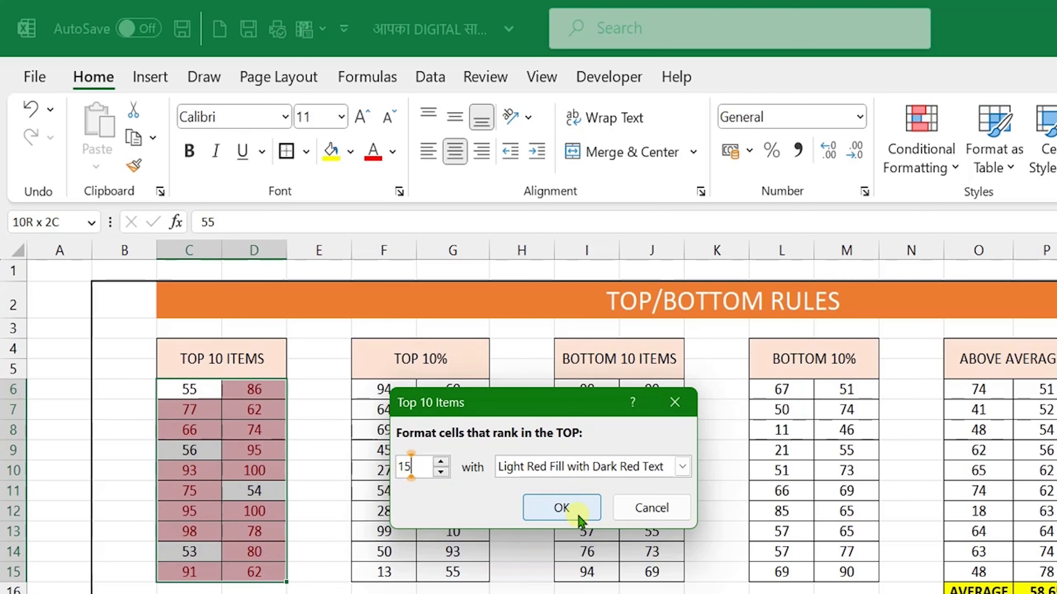
Set the rank count to 3 and apply the rule with Light Red Fill with Dark Red Text
key("BackSpace")
key("BackSpace")
type("4")
key("BackSpace")
type("3")
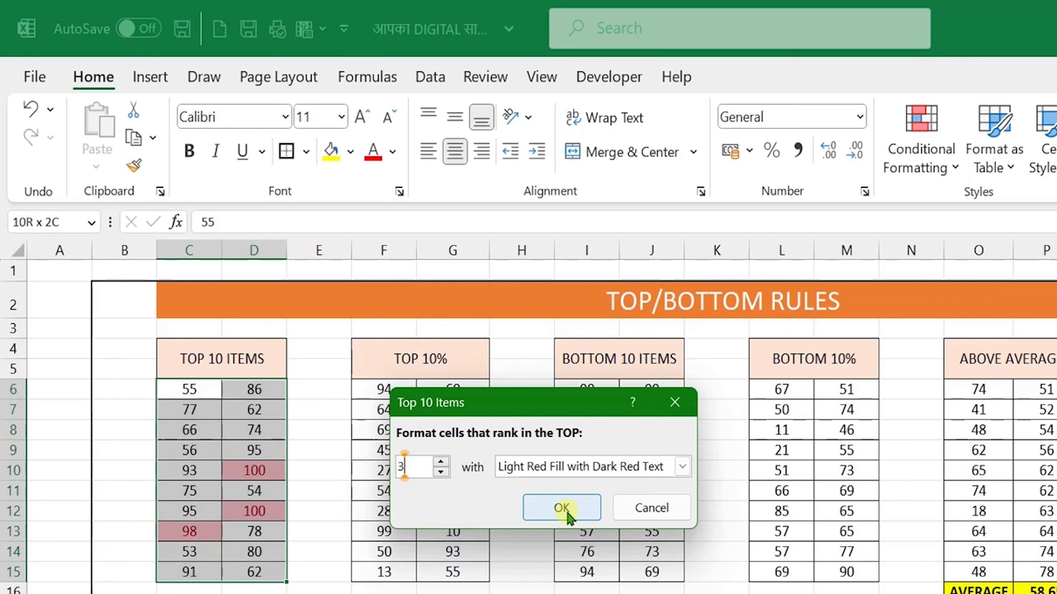
left_click(561, 508)
left_click(391, 388)
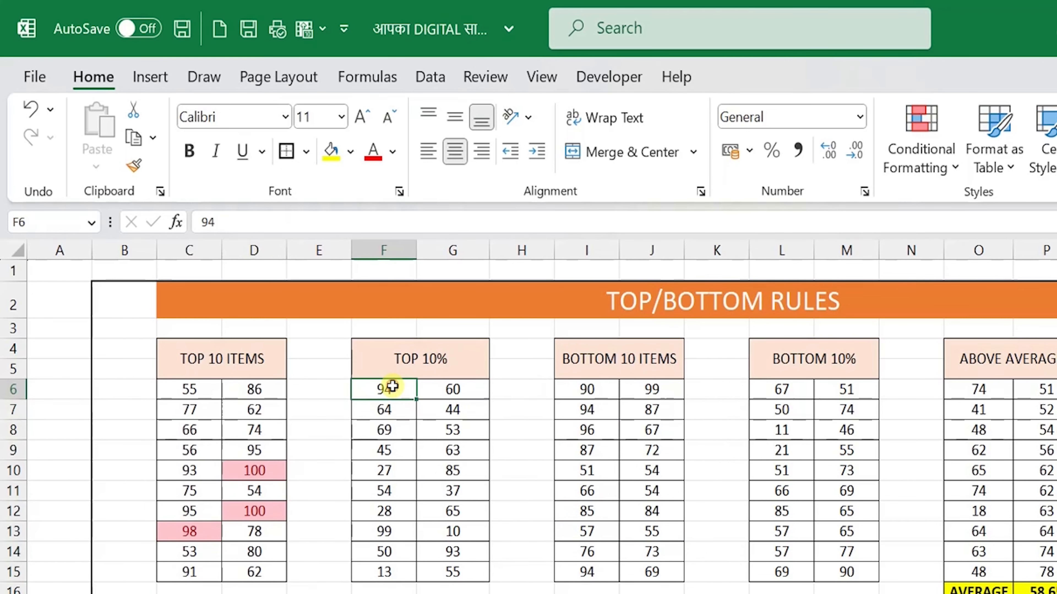
key("shift+Right")
key("ctrl+shift+Down")
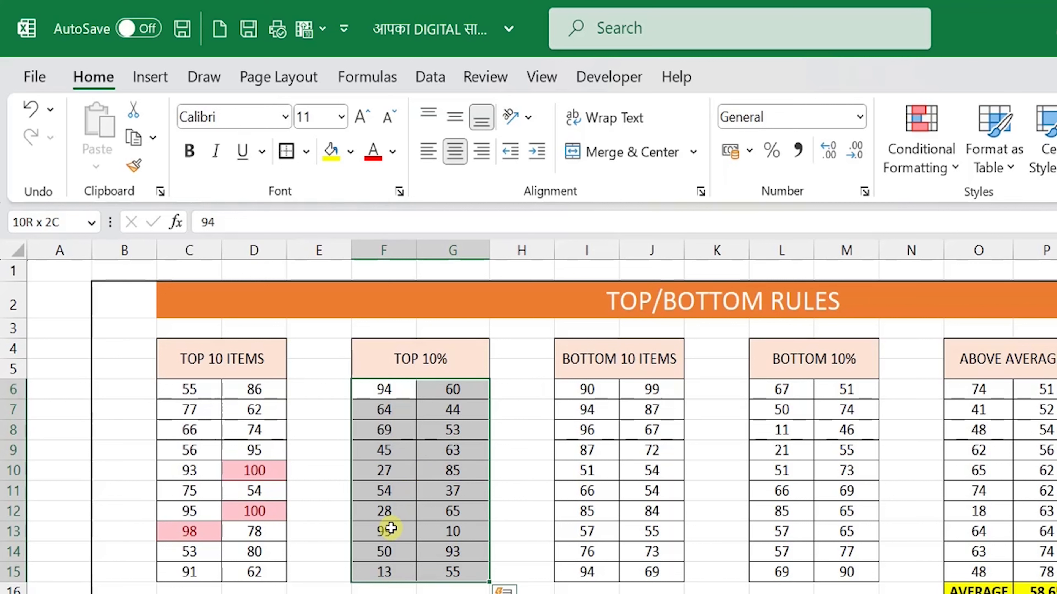
Start a Top 10 % rule on the values in F6:G15 and set its percentage to 50
left_click(401, 397)
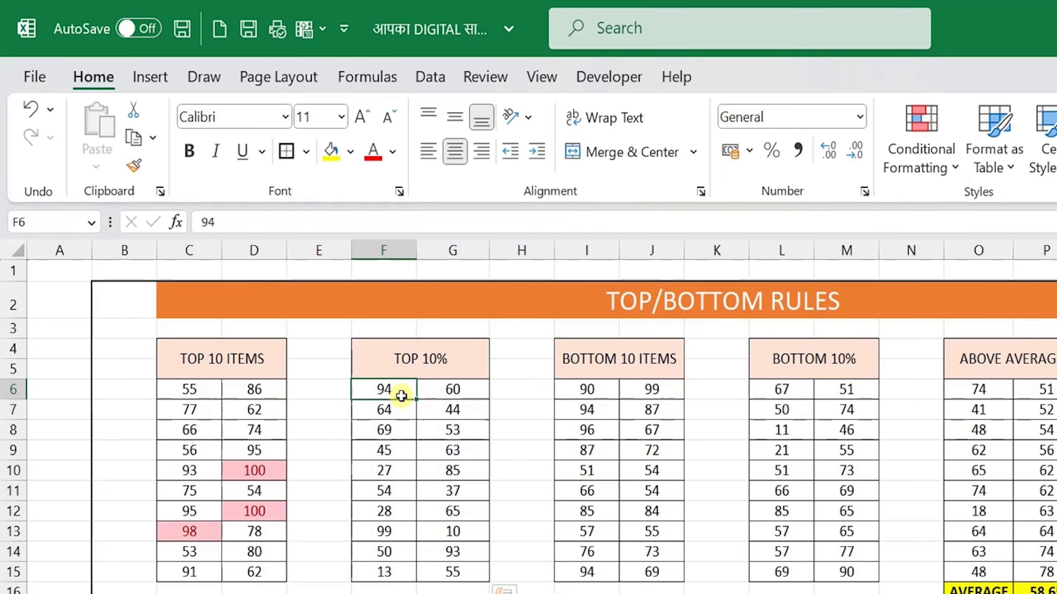
key("shift+Down")
key("shift+Right")
key("shift+Down")
key("shift+Down")
key("shift+Down")
key("shift+Down")
key("shift+Down")
key("shift+Down")
key("shift+Down")
key("shift+Down")
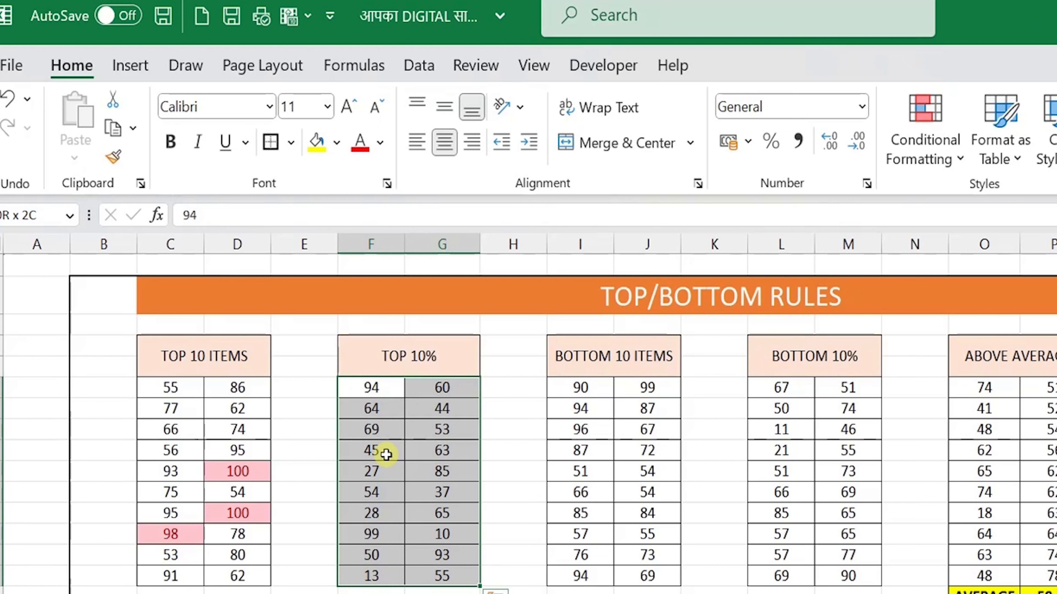
left_click(308, 16)
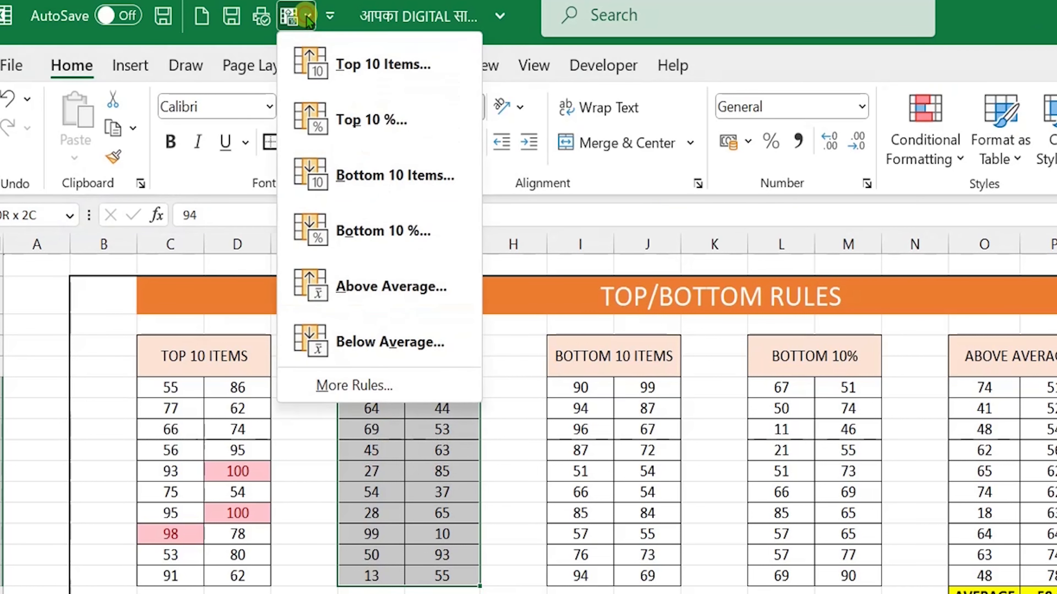
left_click(334, 125)
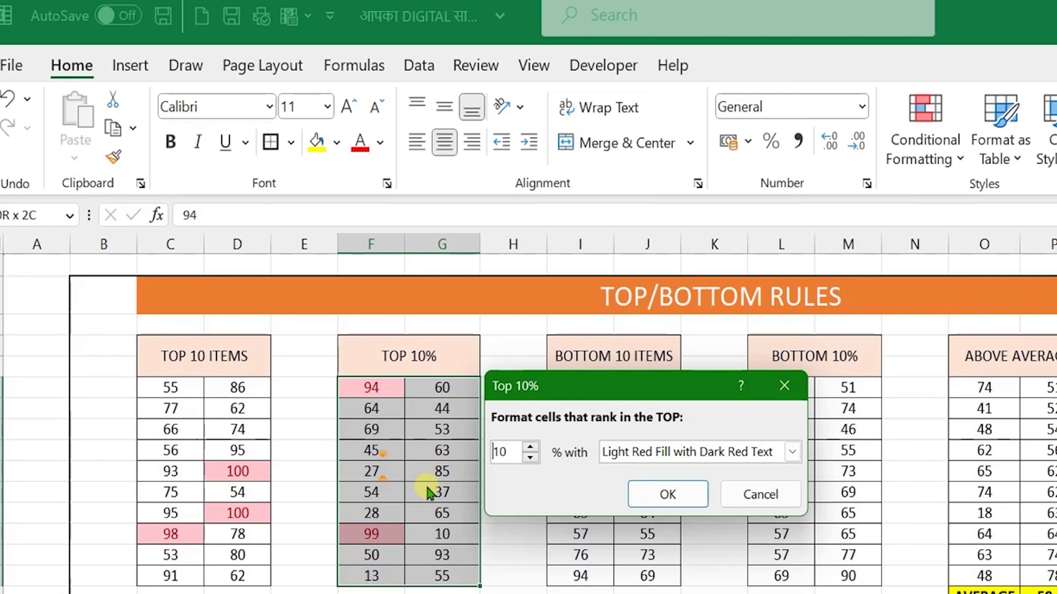
double_click(509, 451)
key("BackSpace")
type("50")
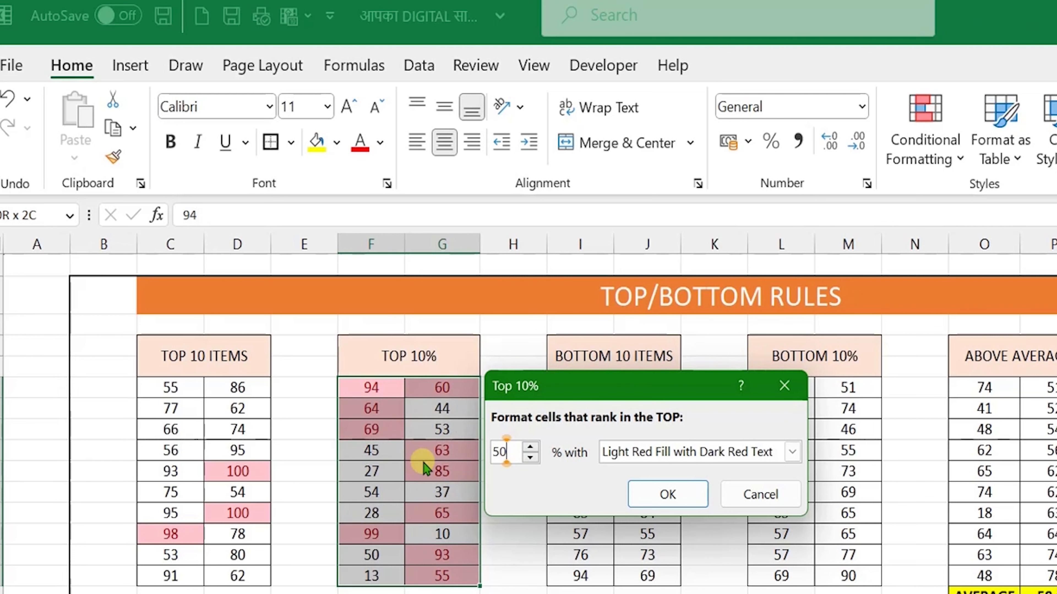
Format the top 50 % cells with Yellow Fill with Dark Yellow Text and apply the rule
left_click(791, 453)
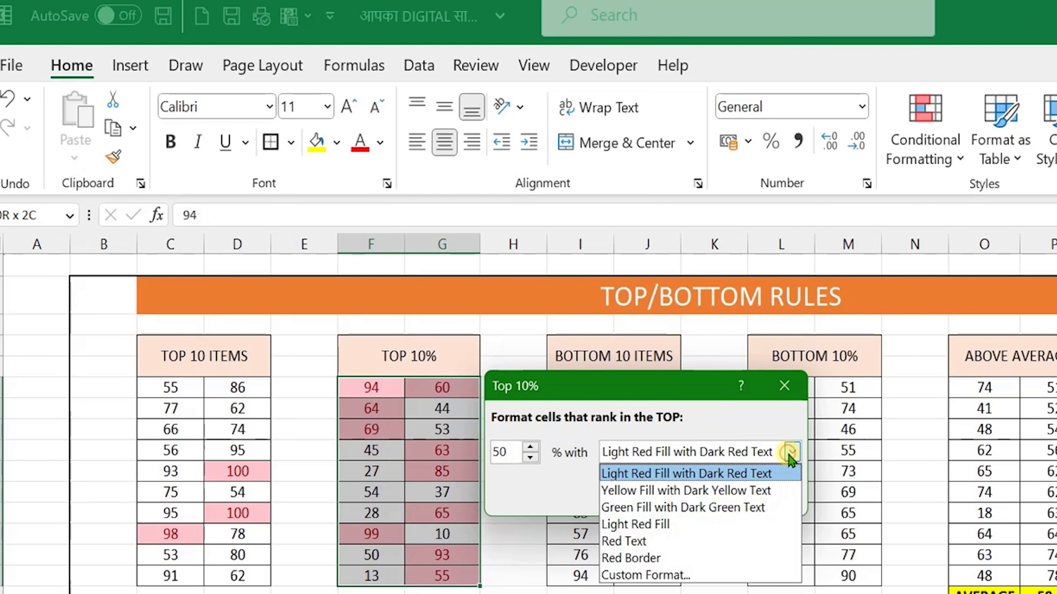
left_click(658, 530)
left_click(765, 456)
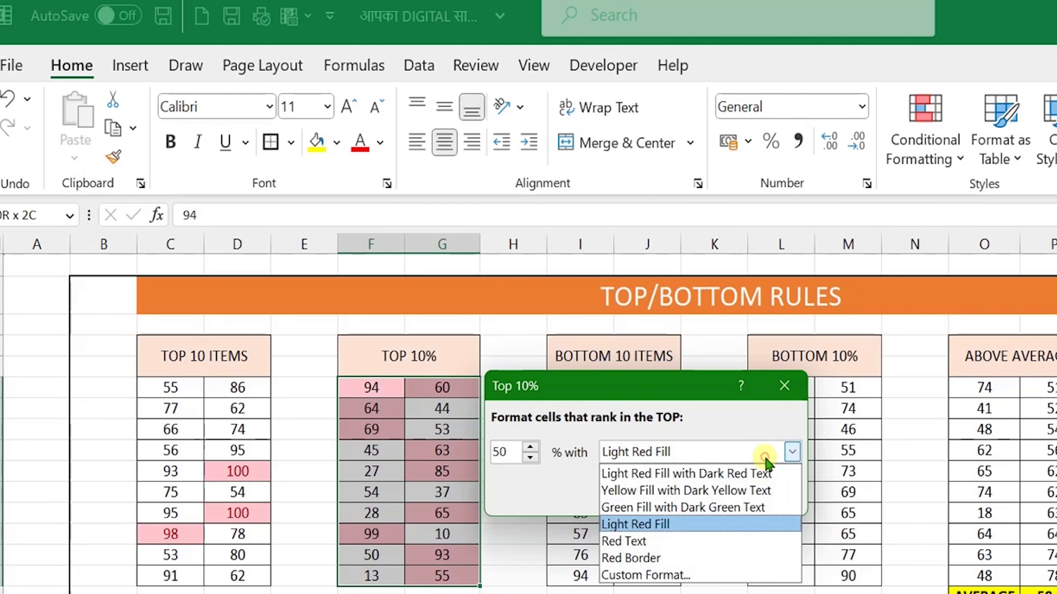
left_click(692, 492)
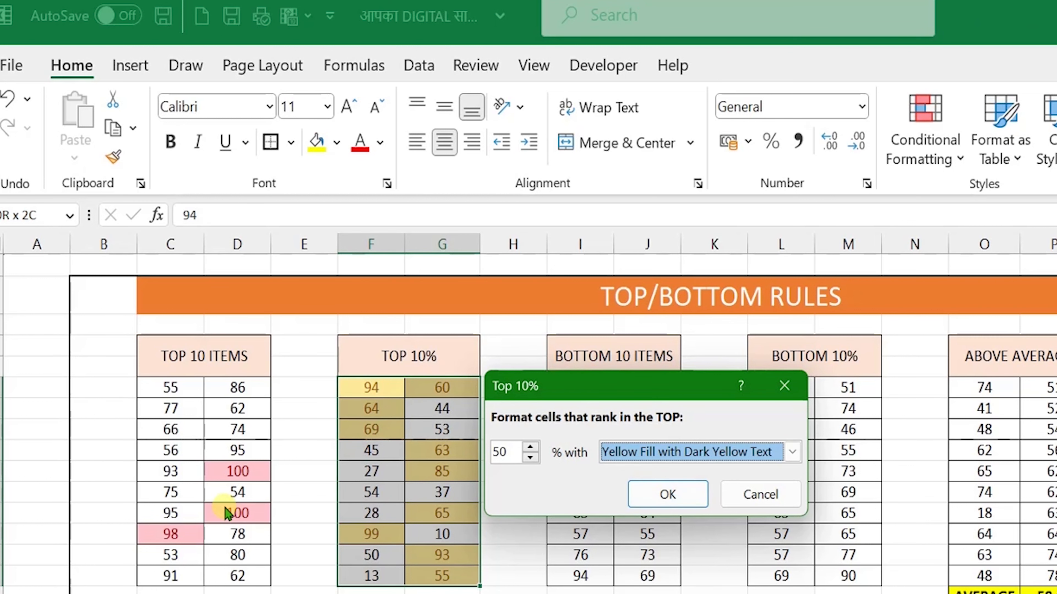
left_click(667, 496)
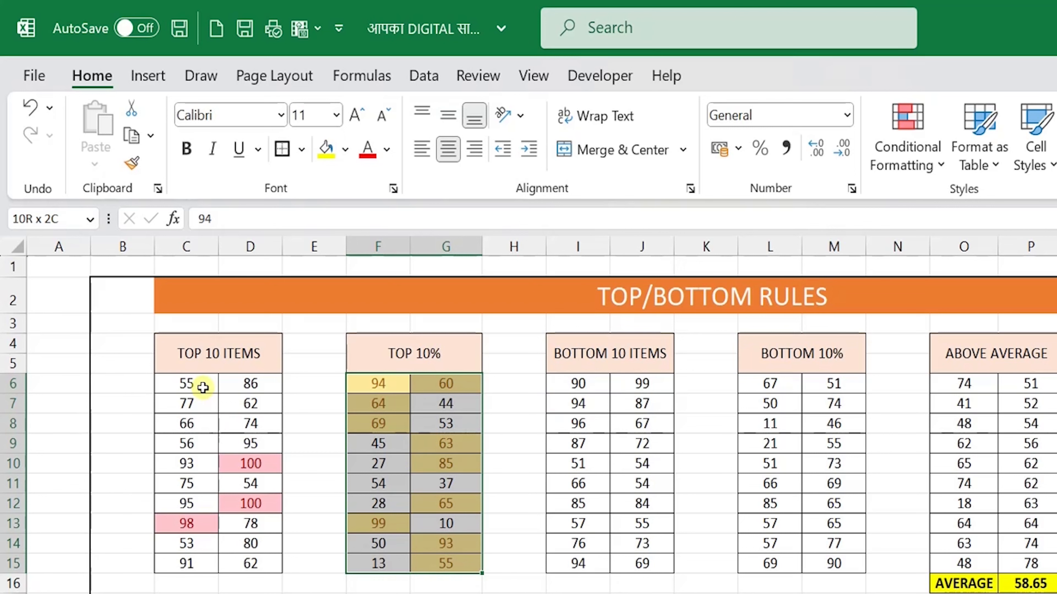
Start a Bottom 10 Items rule on the values in I6:J15 and set its rank count to 5
left_click_drag(572, 387, 642, 564)
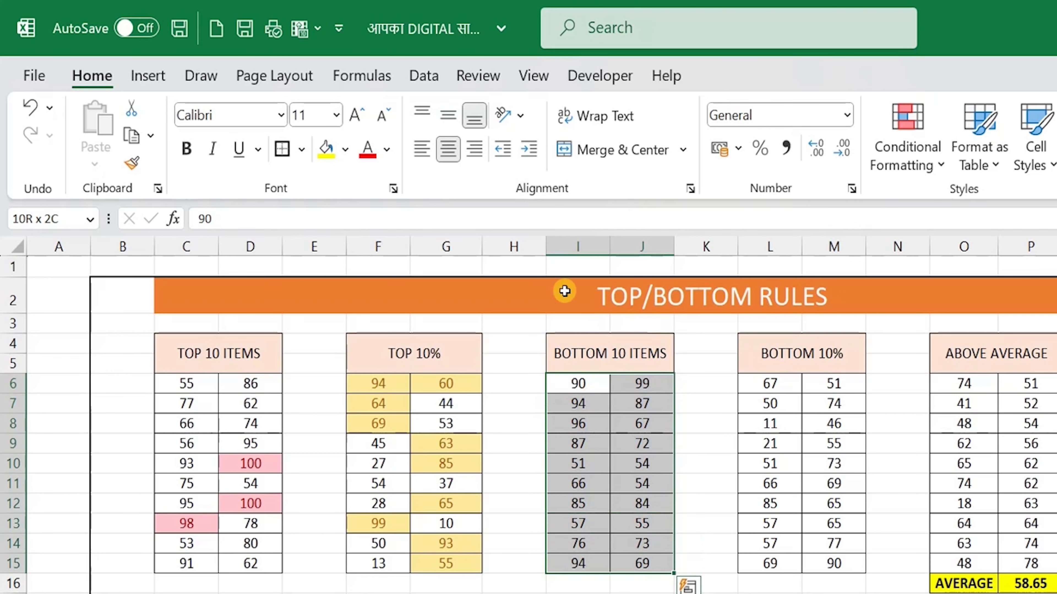
left_click(300, 29)
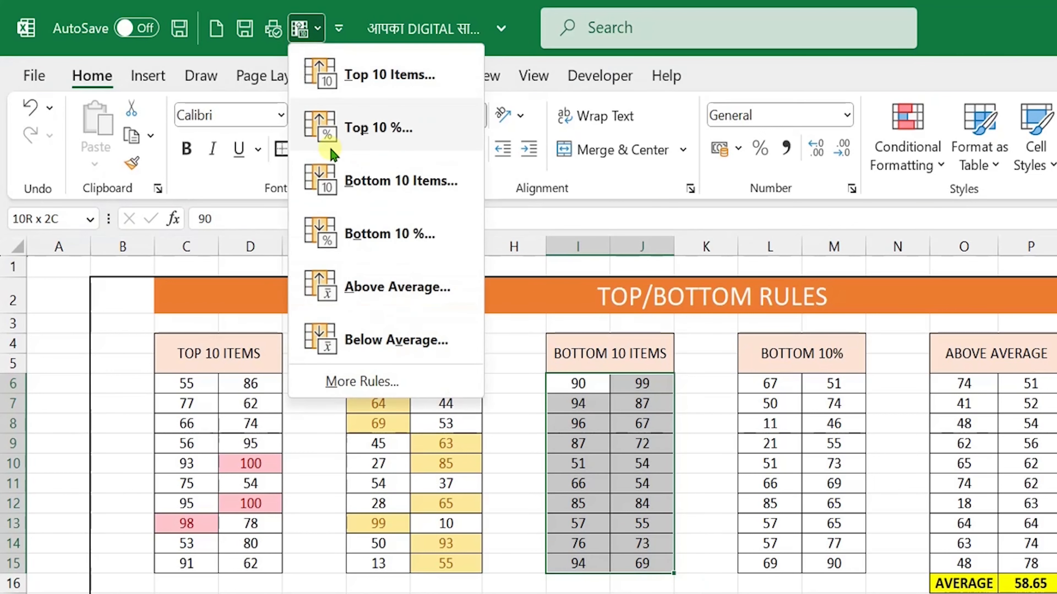
left_click(345, 181)
left_click_drag(574, 378, 776, 391)
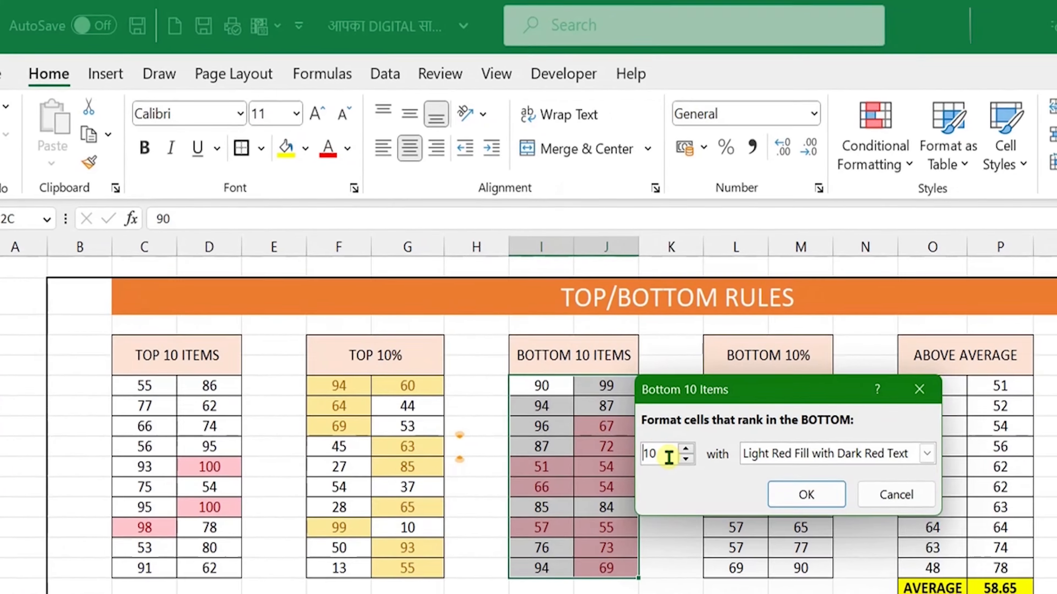
left_click(703, 454)
key("BackSpace")
key("BackSpace")
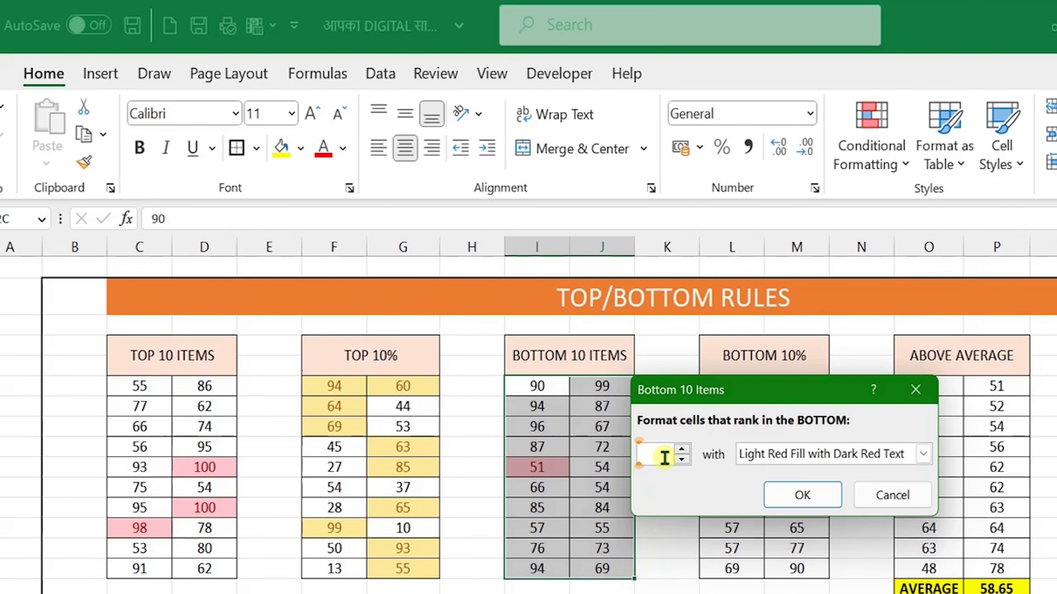
type("5")
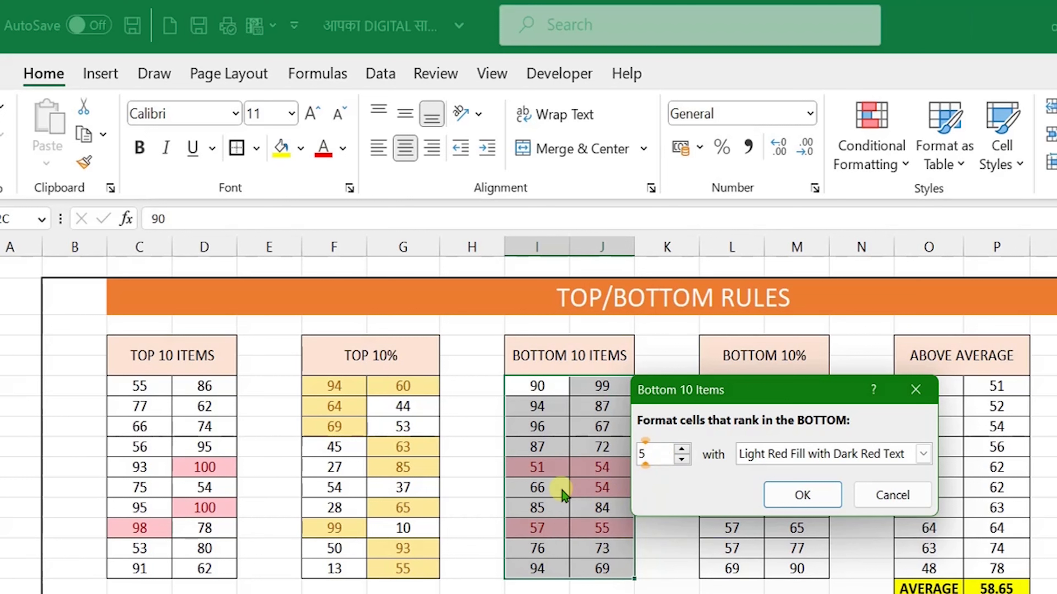
Format the bottom 5 items with Green Fill with Dark Green Text and apply the rule
left_click(922, 455)
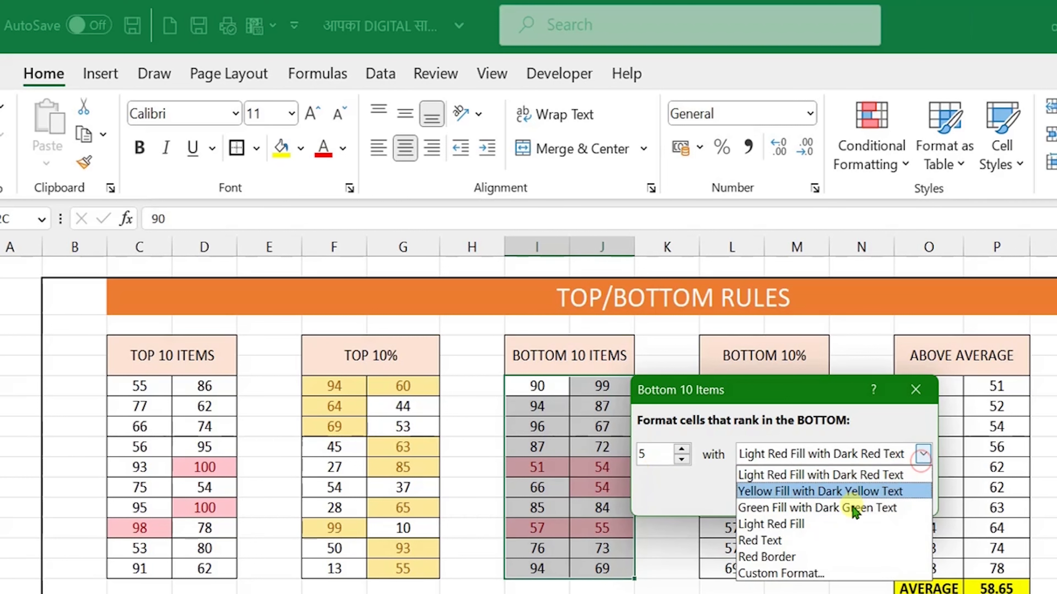
left_click(807, 508)
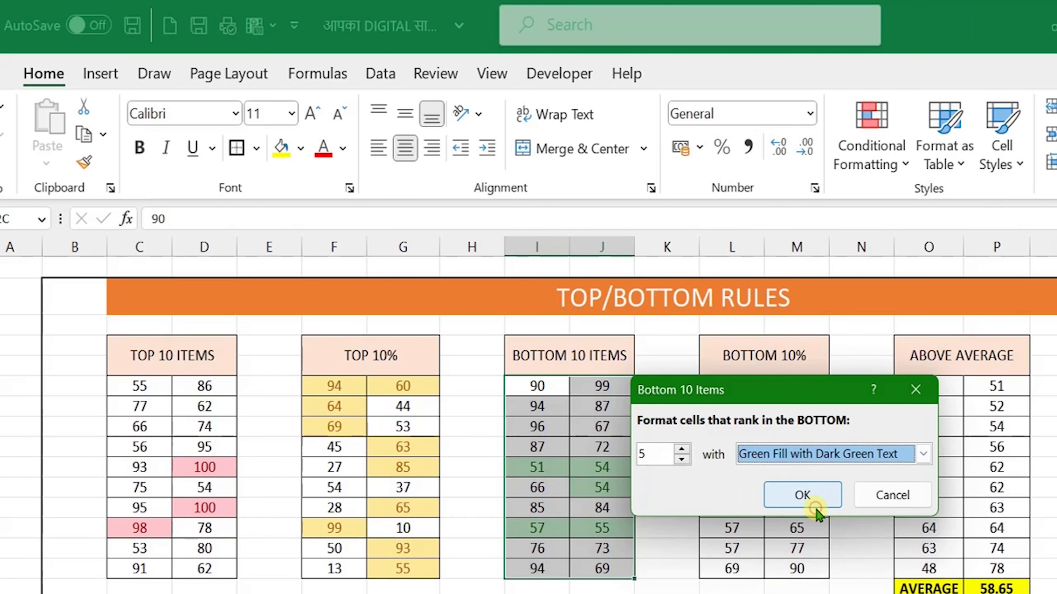
left_click(798, 499)
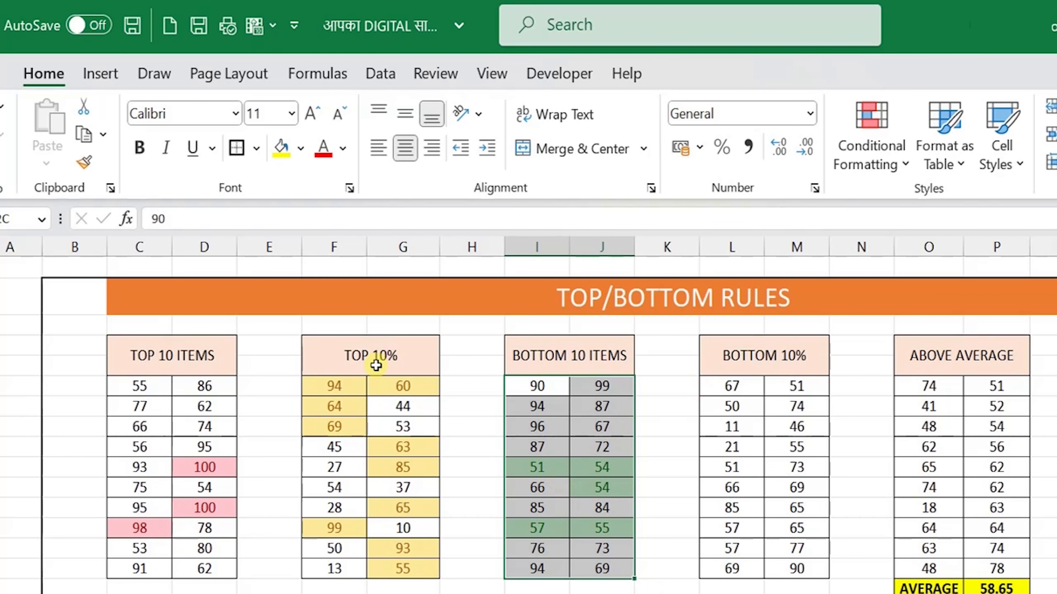
Start a Bottom 10 % rule on the values in L6:M15 and set its percentage to 50
left_click(726, 390)
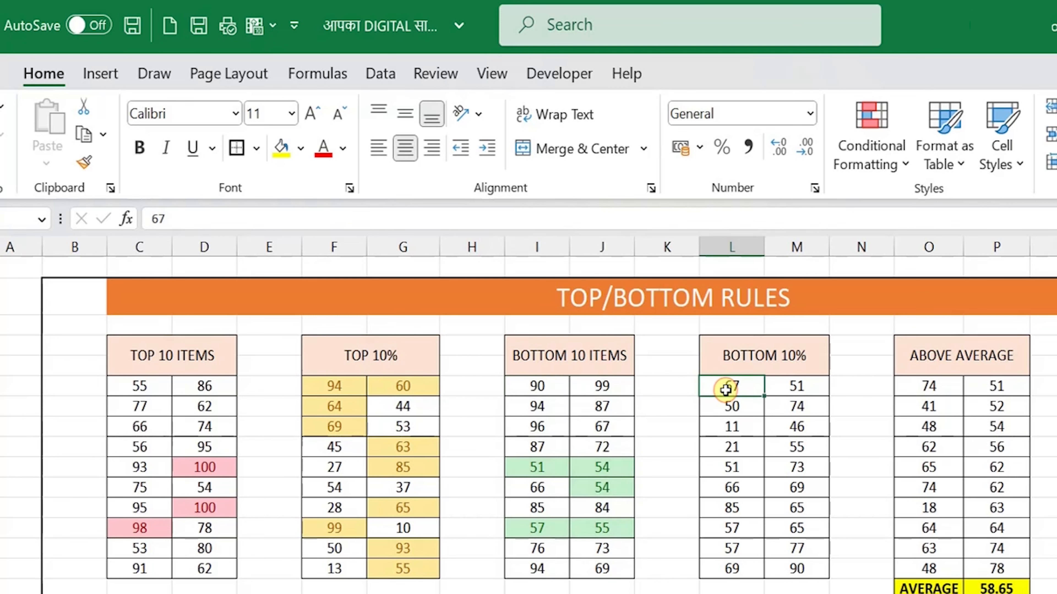
key("shift+Right")
key("ctrl+shift+Down")
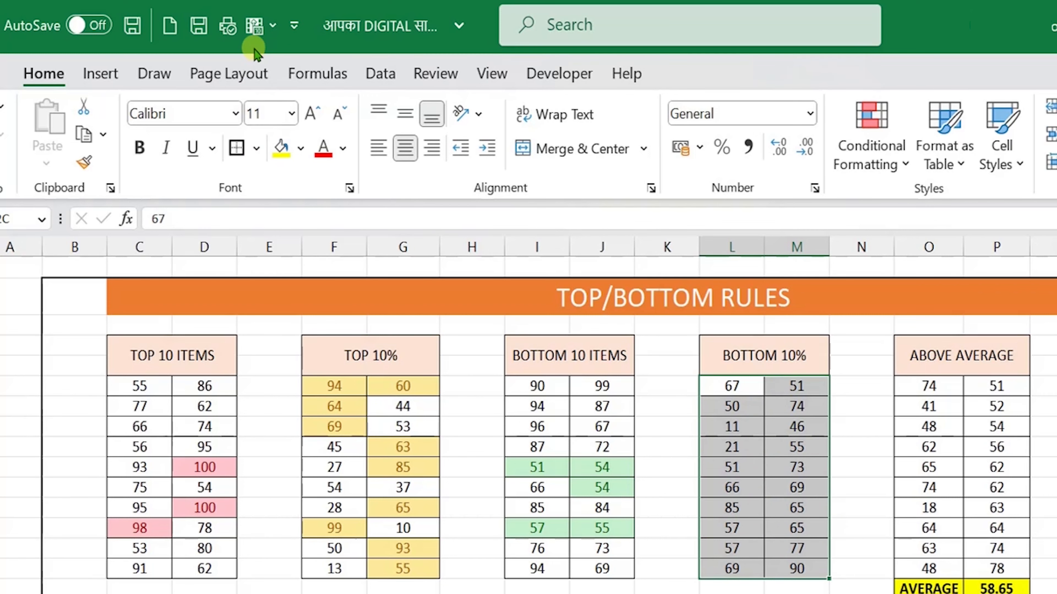
left_click(253, 25)
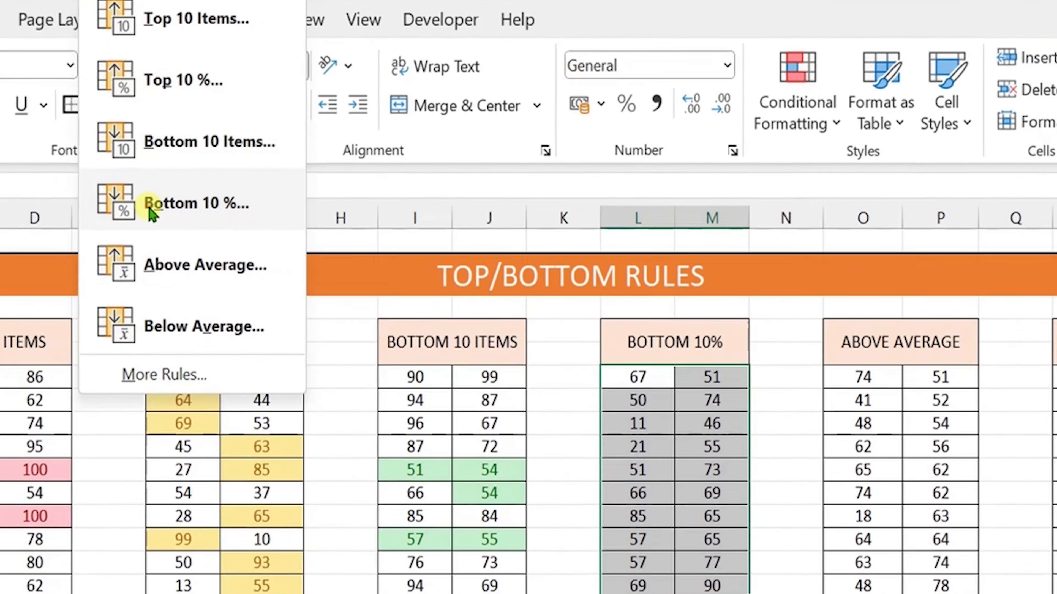
left_click(150, 209)
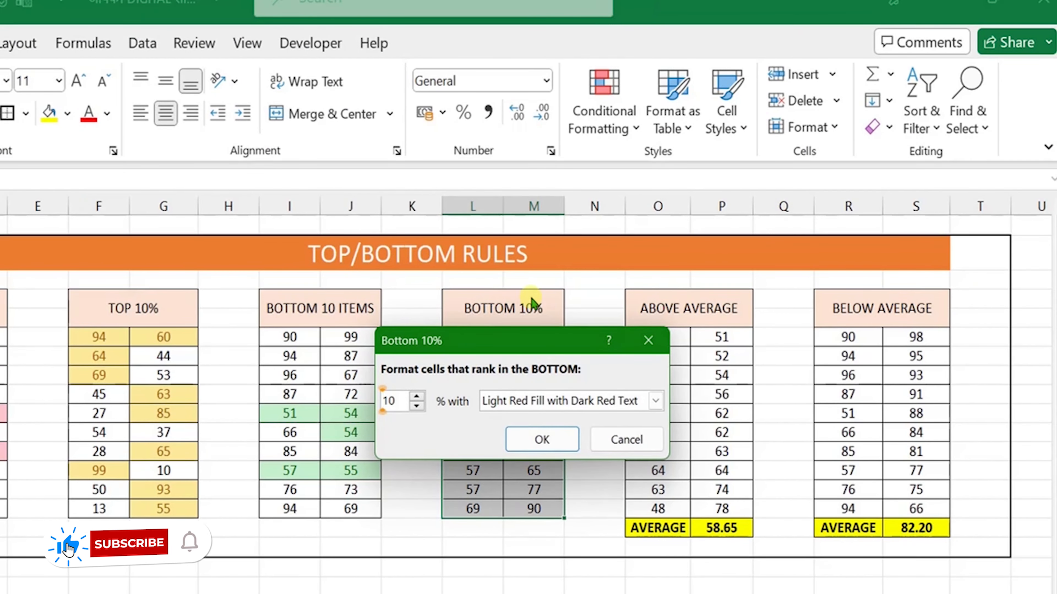
left_click_drag(535, 342, 536, 418)
double_click(399, 477)
key("BackSpace")
type("50")
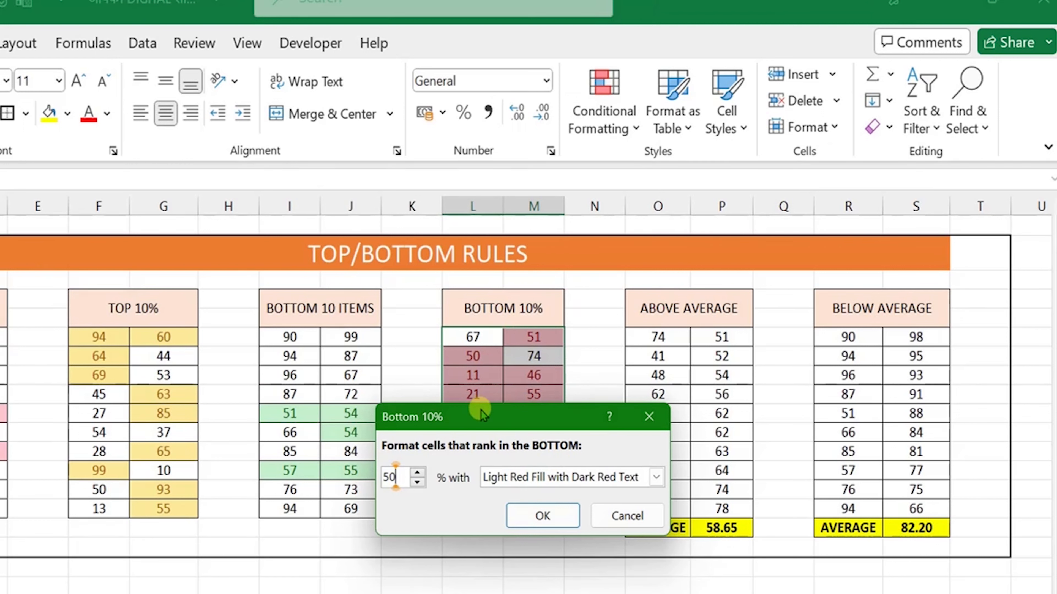
Try percentages of 75 and 100 in the Bottom 10 % rule to preview the highlighting, and return it to 50
left_click_drag(483, 414, 680, 408)
key("BackSpace")
key("BackSpace")
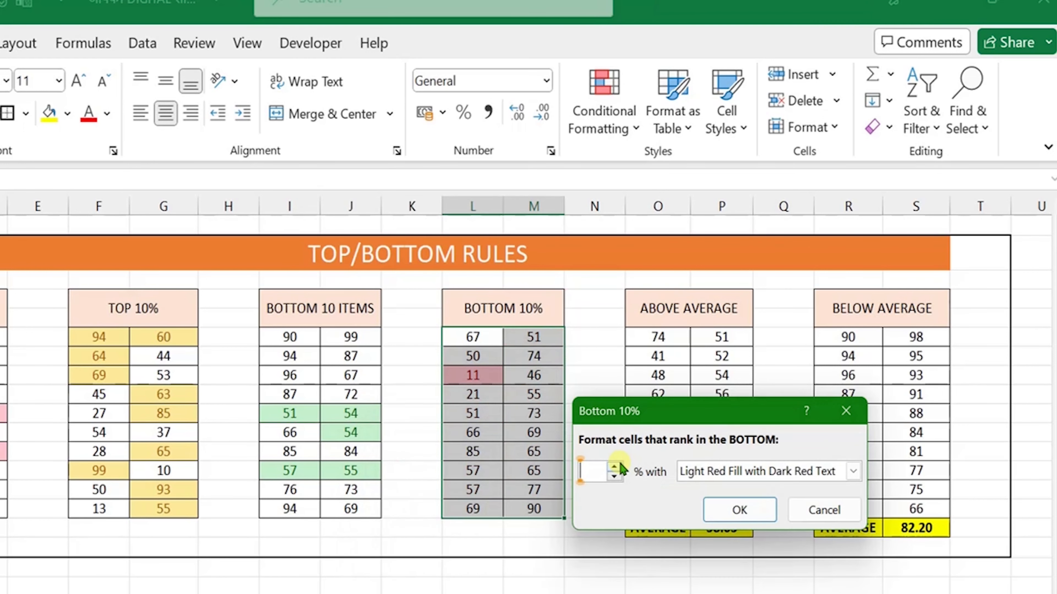
type("75")
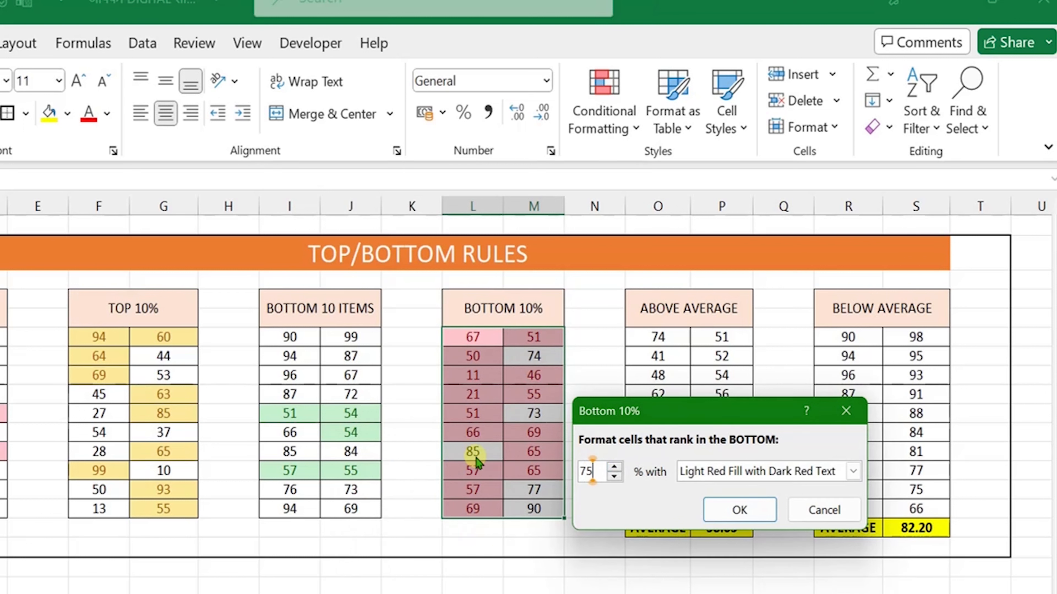
key("BackSpace")
key("BackSpace")
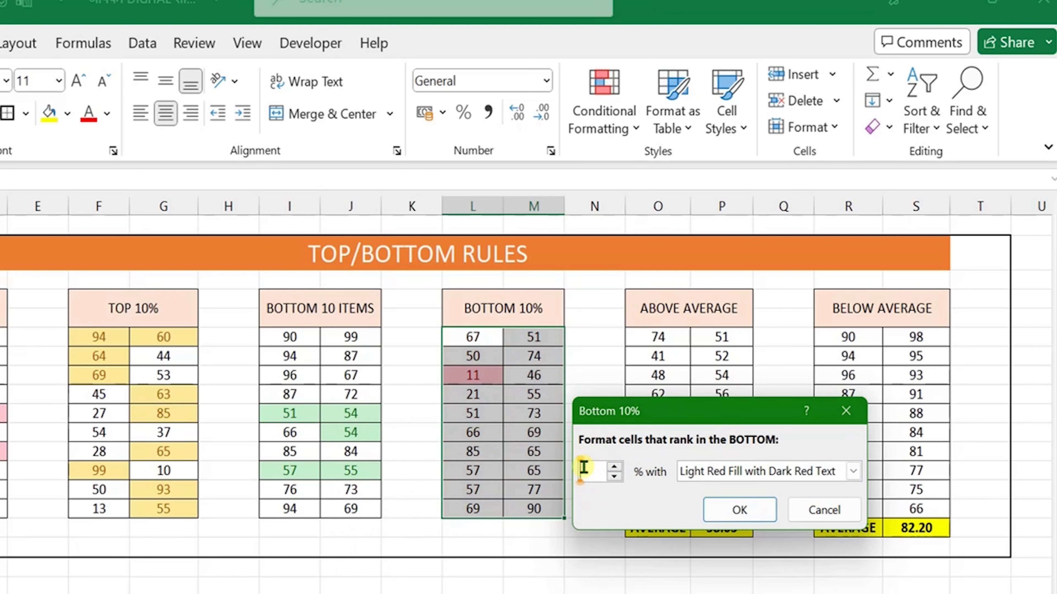
type("100")
key("BackSpace")
key("BackSpace")
type("50")
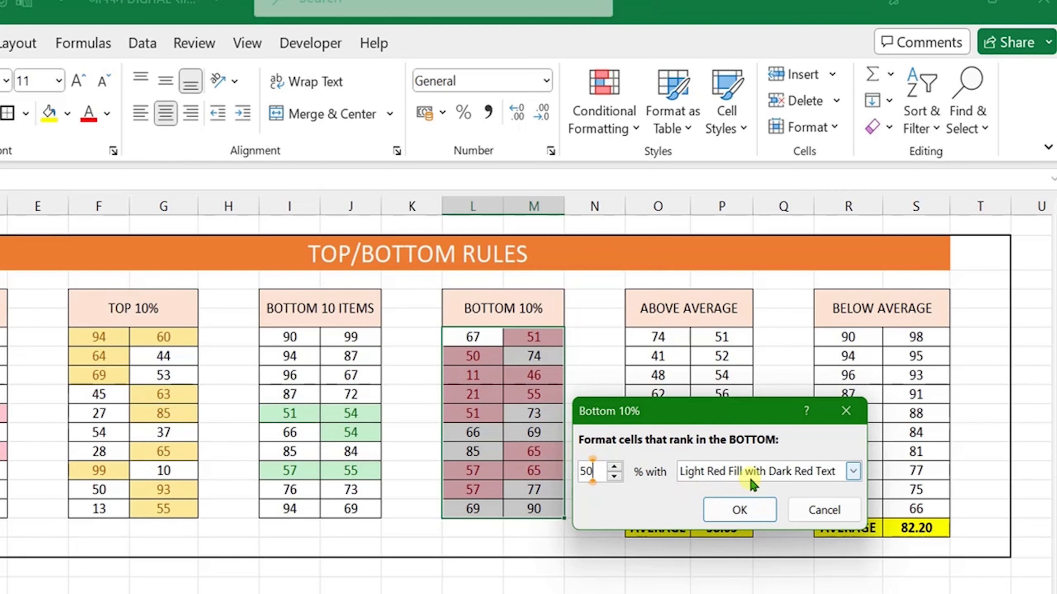
Give the bottom 50 % cells a custom format with a solid green fill and apply the rule
left_click(758, 471)
left_click(720, 583)
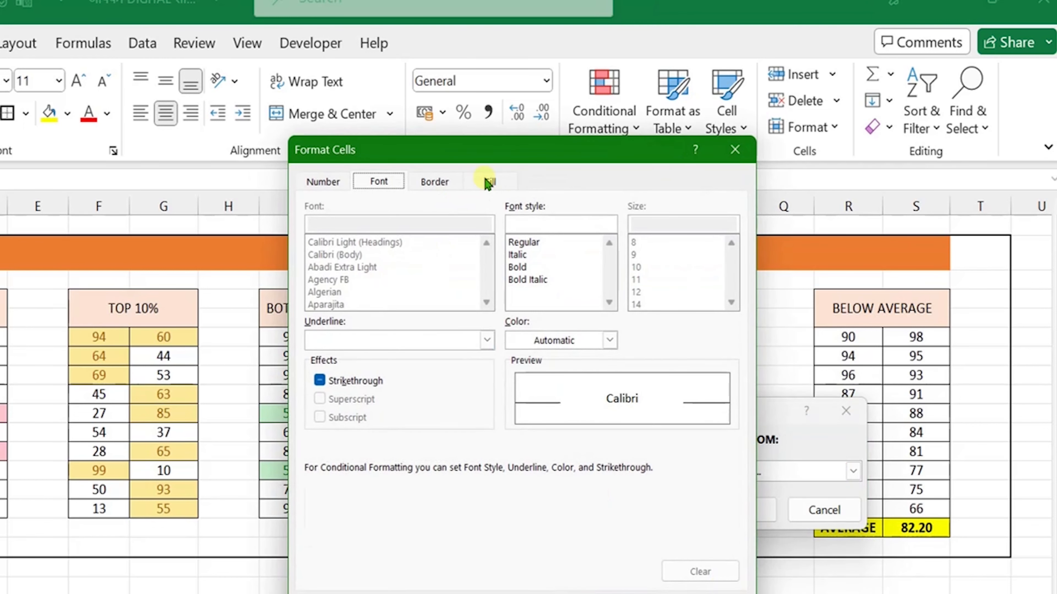
left_click(487, 182)
left_click(397, 355)
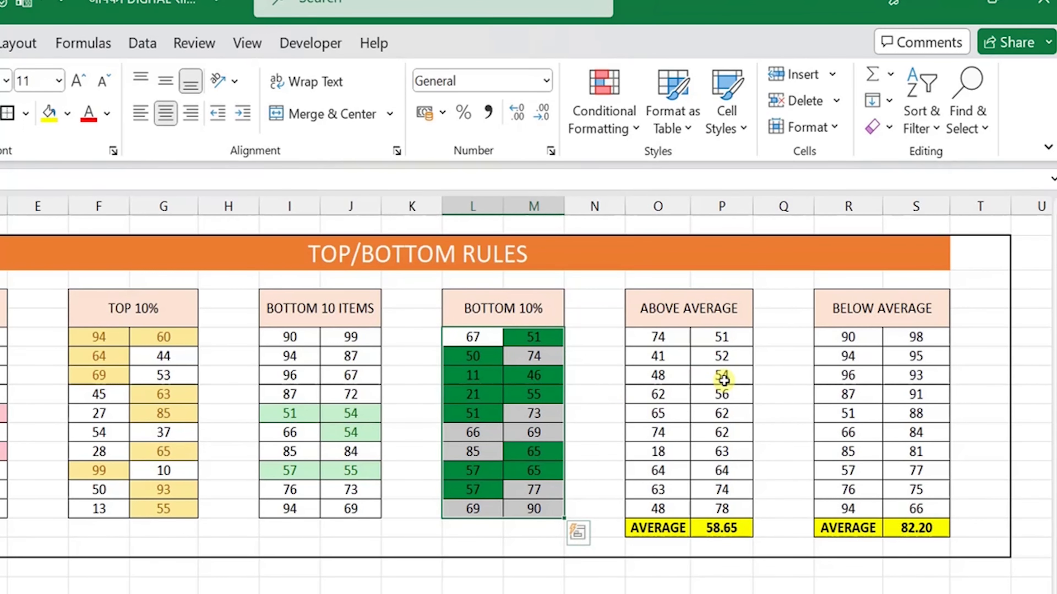
Check the average cells P16 and S16 and start an Above Average rule on the values in O6:P15
left_click(700, 520)
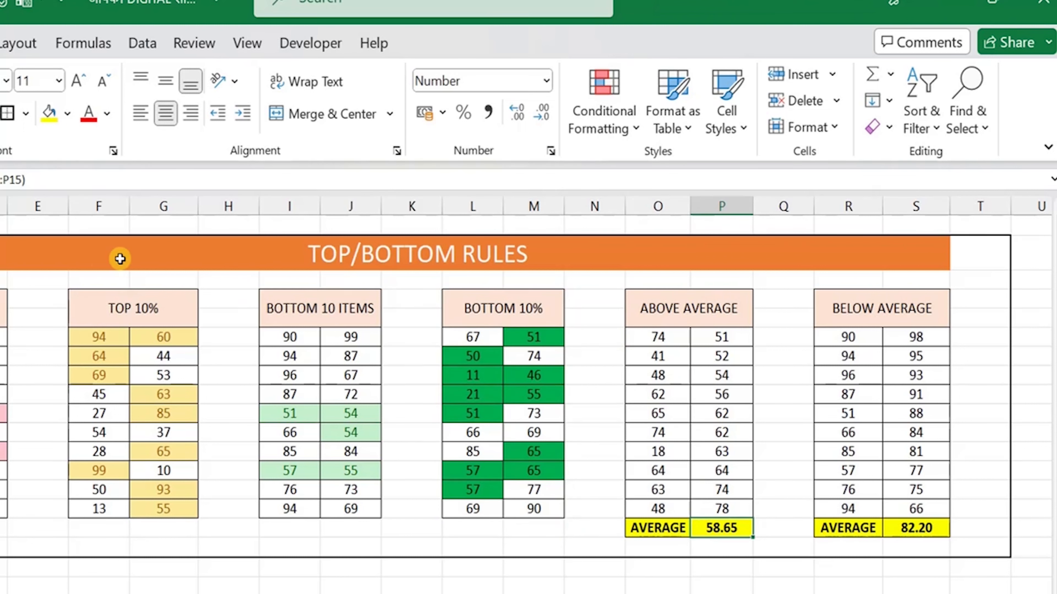
left_click(913, 528)
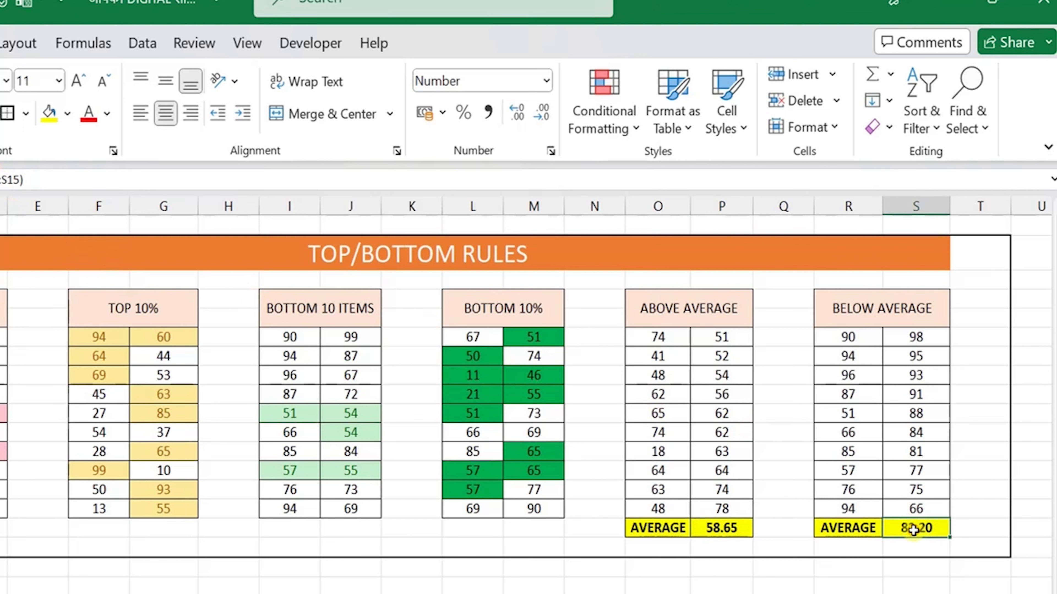
left_click(656, 345)
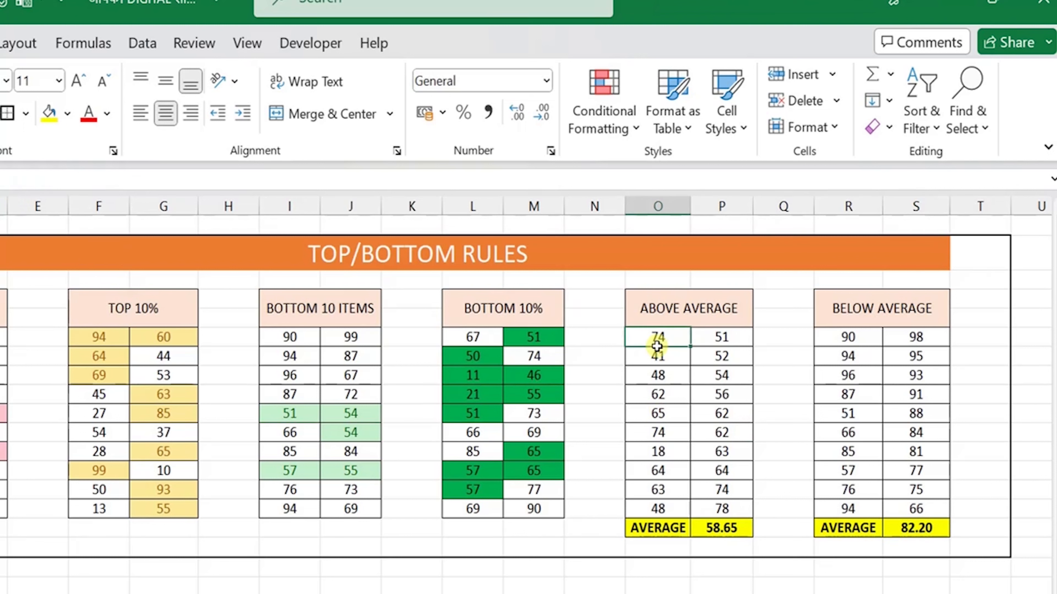
key("shift+Right")
key("shift+Down")
key("shift+Down")
key("shift+Down")
key("shift+Down")
key("shift+Down")
key("shift+Down")
key("shift+Down")
key("shift+Down")
key("shift+Down")
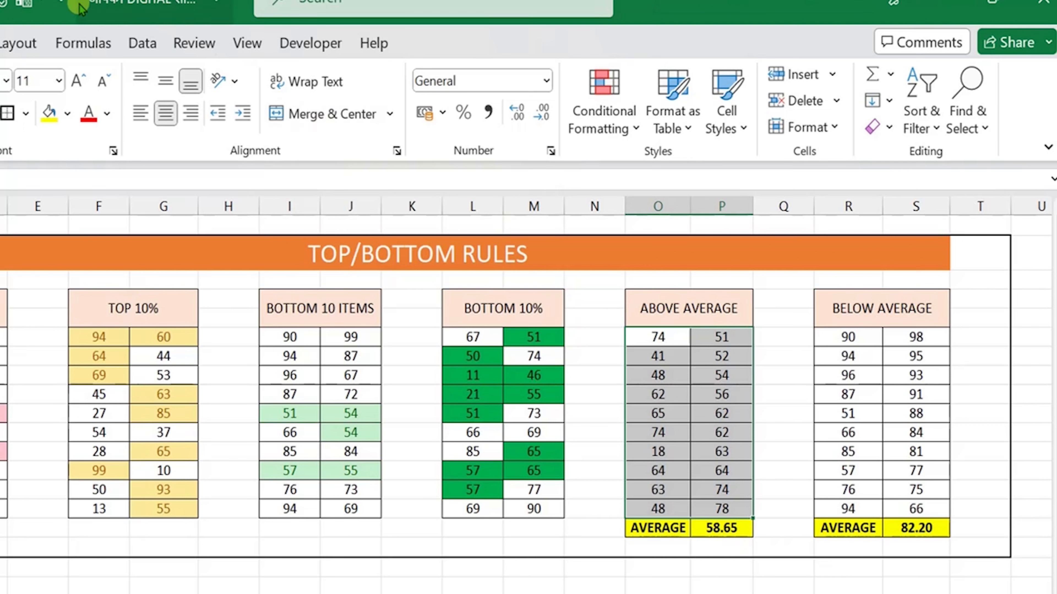
left_click(32, 3)
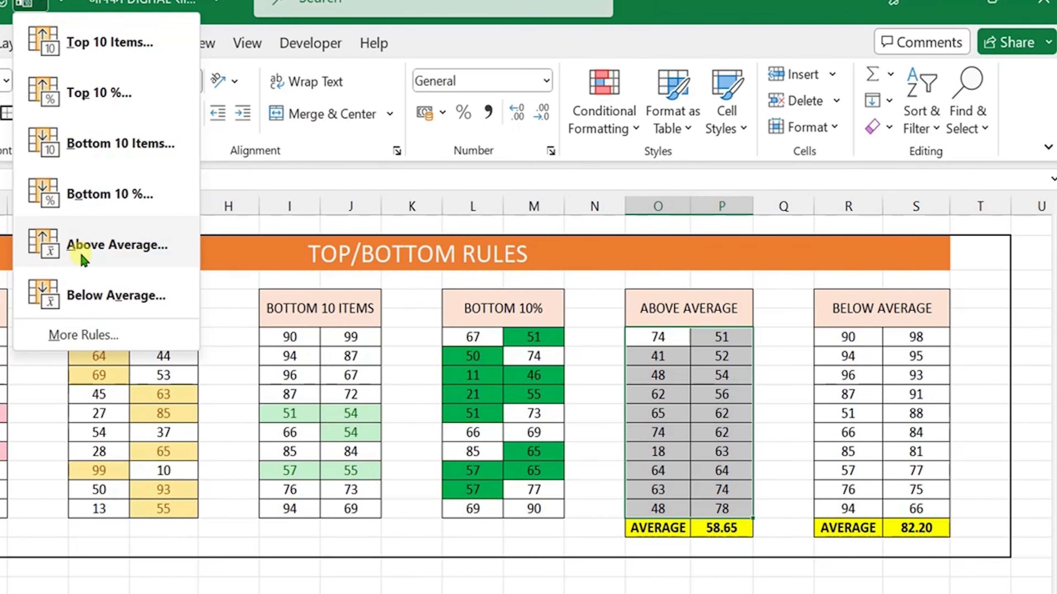
left_click(84, 246)
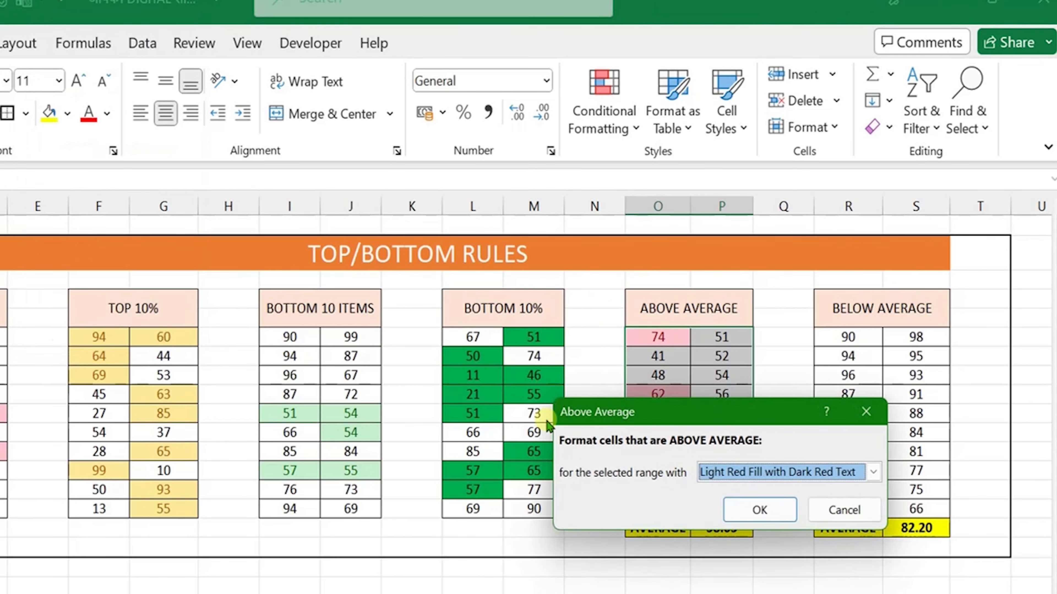
left_click_drag(601, 421, 258, 354)
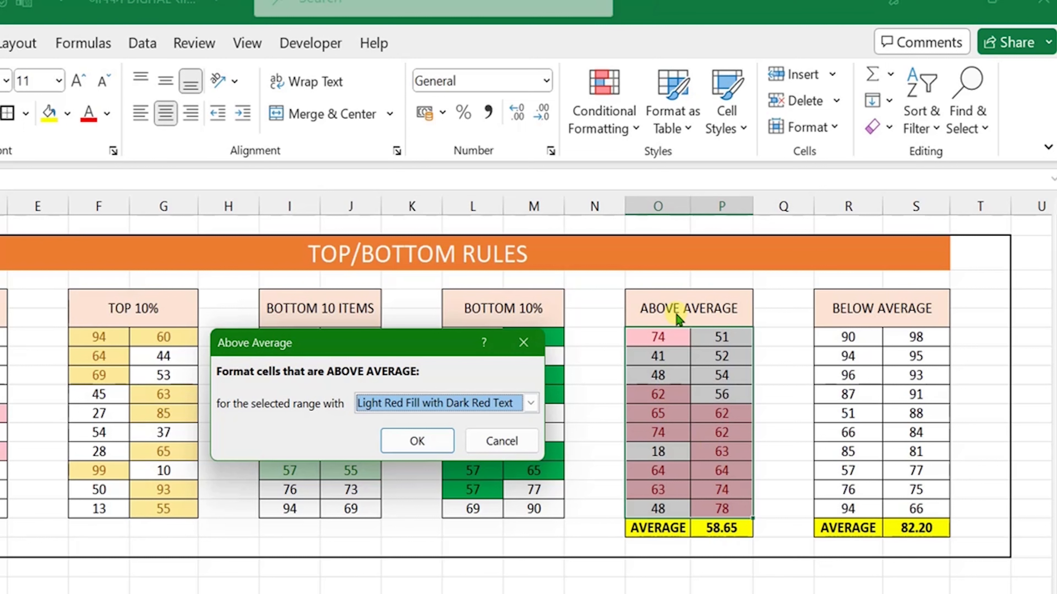
Give the above-average cells a custom fill with a yellow thin vertical stripe pattern and apply the rule
left_click(531, 403)
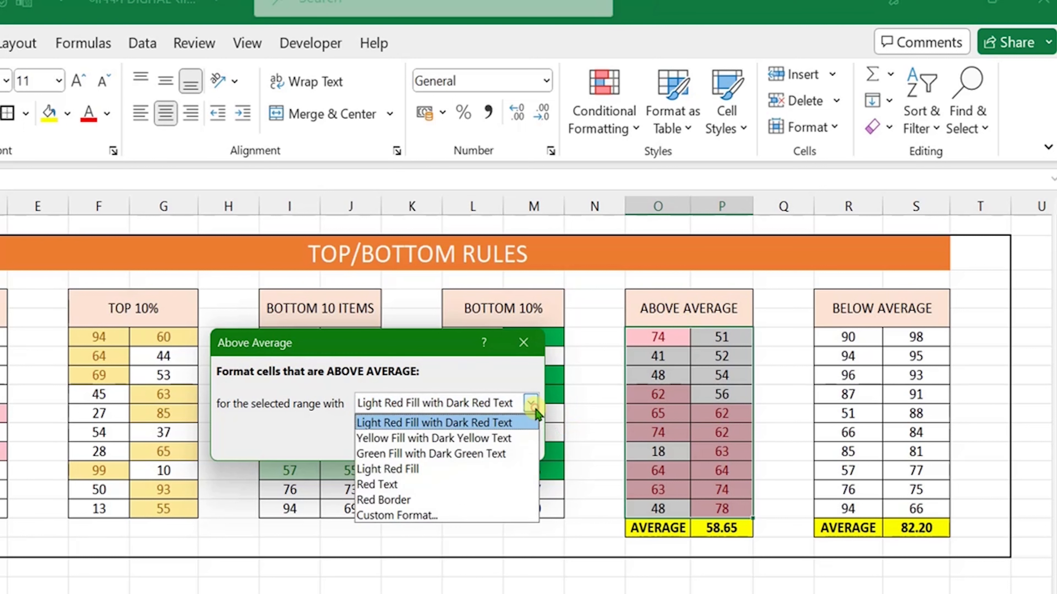
left_click(425, 518)
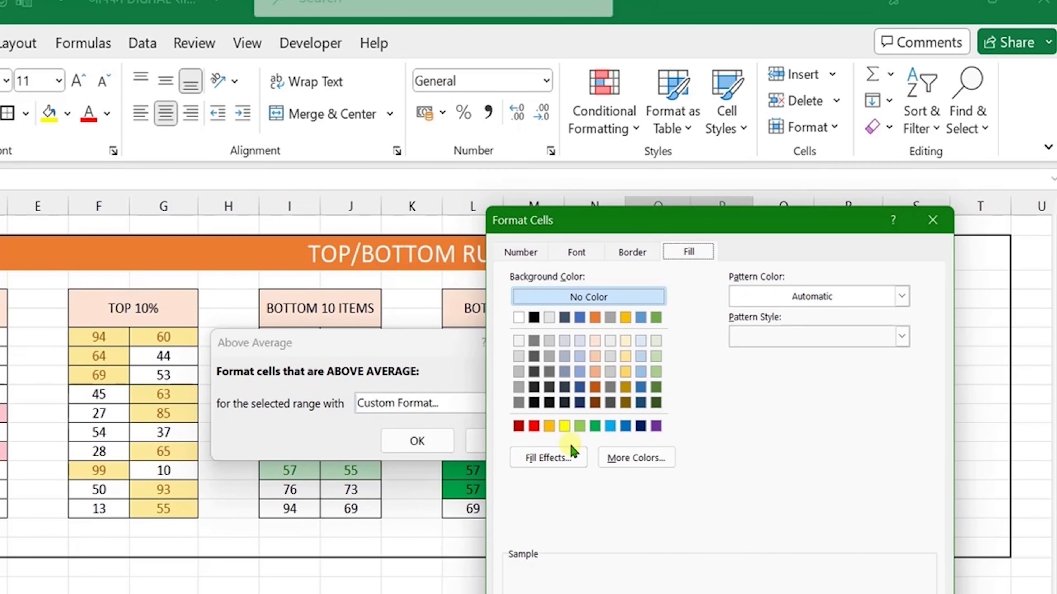
left_click(754, 295)
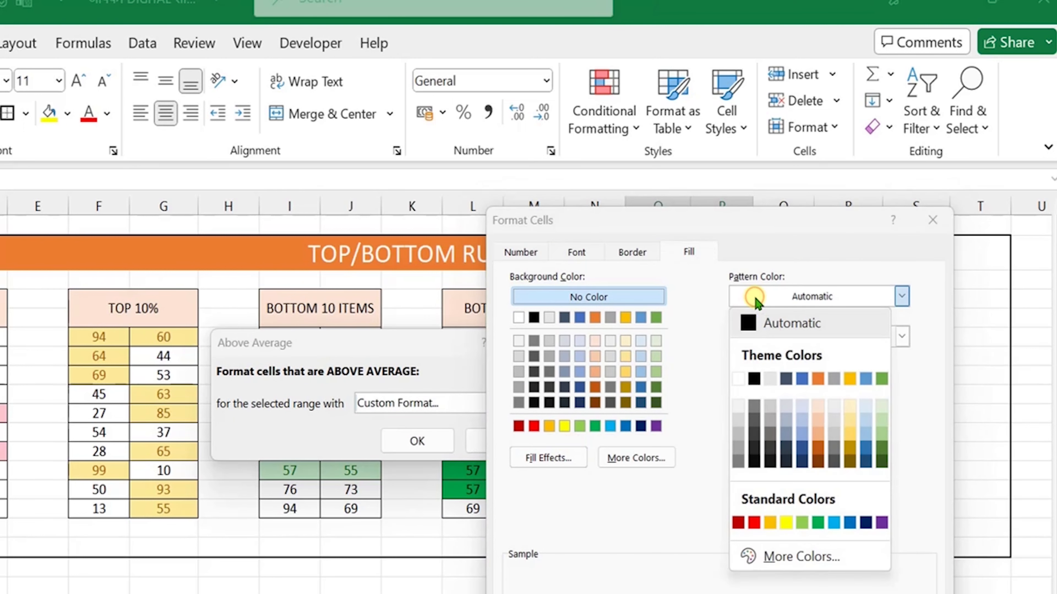
left_click(784, 527)
left_click(781, 337)
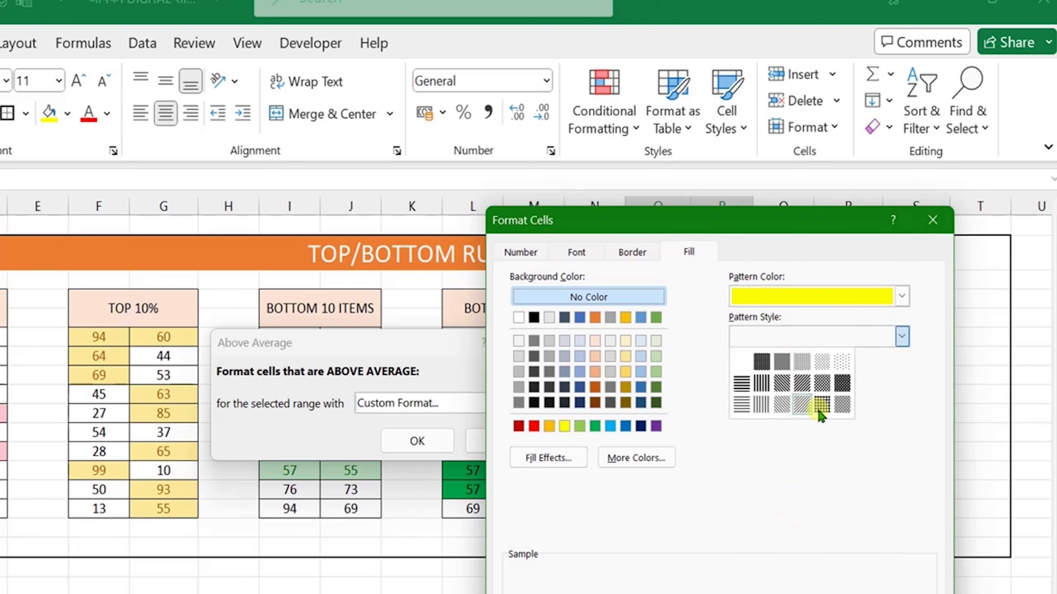
left_click(762, 404)
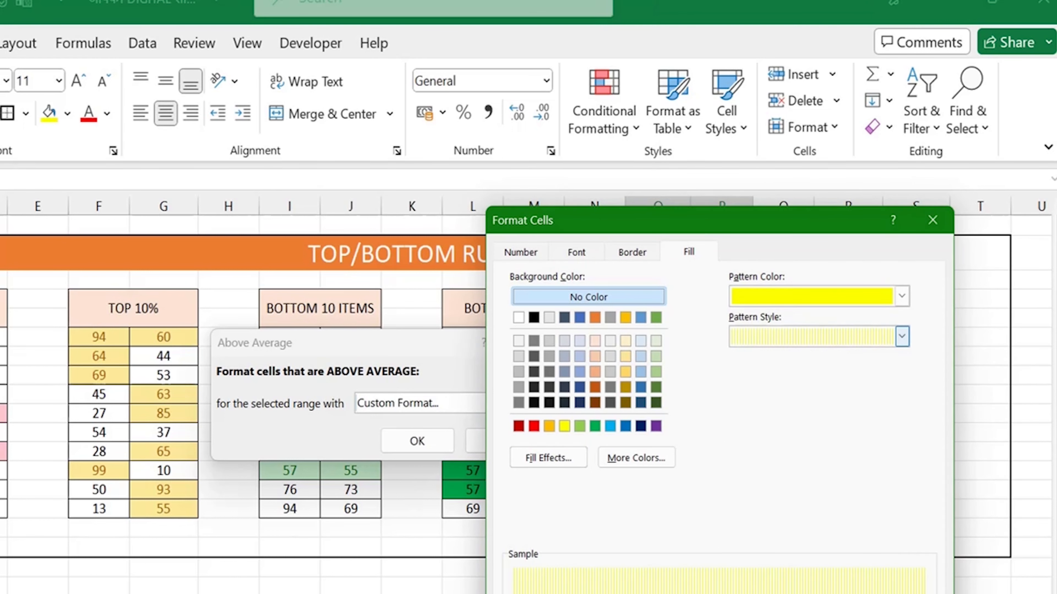
key("Return")
left_click(417, 441)
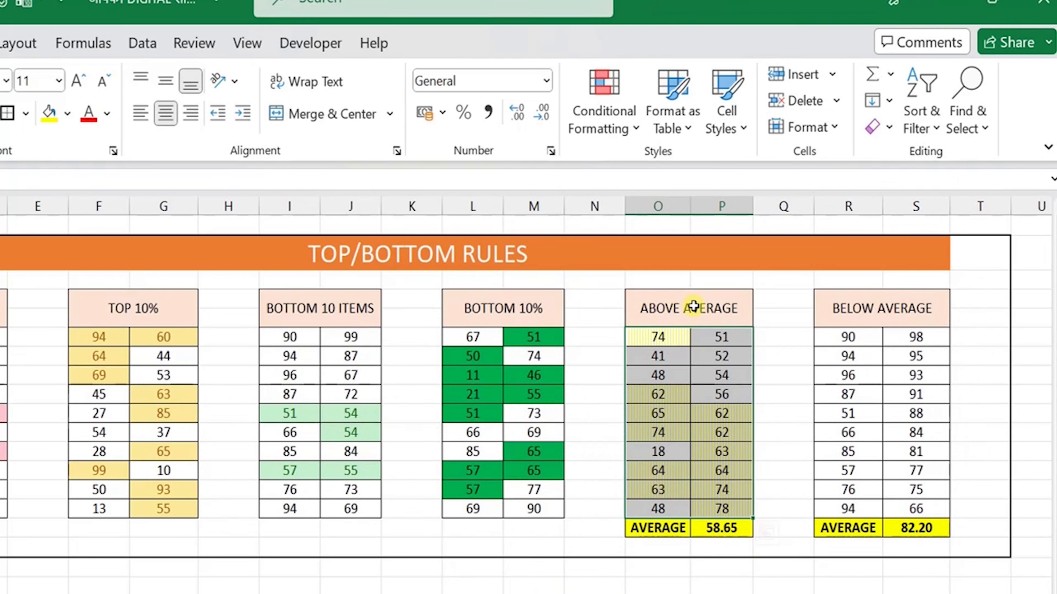
left_click(707, 438)
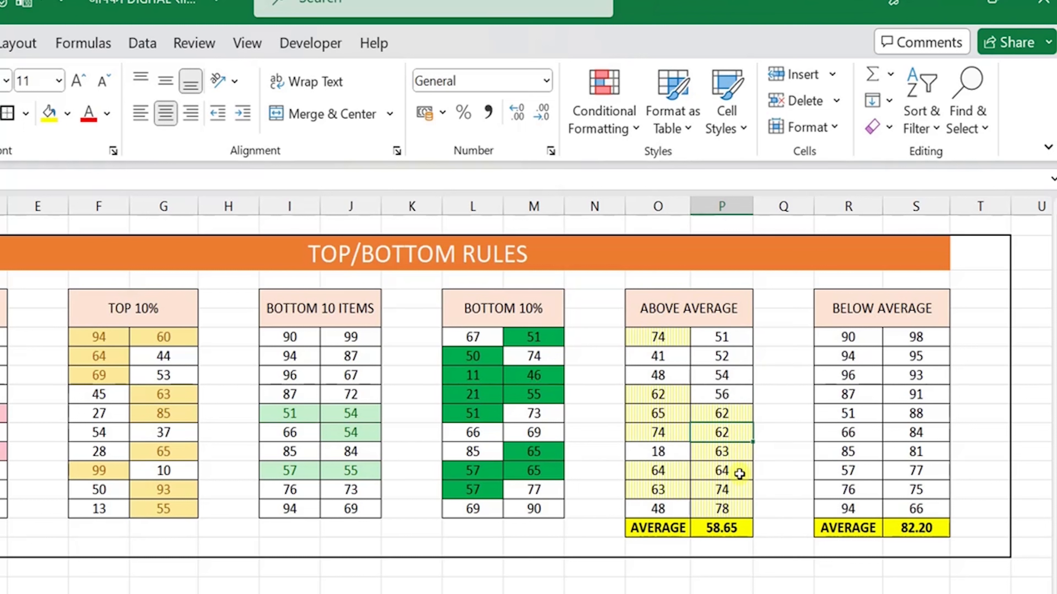
Select the values R6:S15 in the Below Average block and start a Below Average conditional formatting rule on them
left_click(827, 337)
key("shift+Right")
key("shift+Down")
key("shift+Down")
key("shift+Down")
key("shift+Down")
key("shift+Down")
key("shift+Down")
key("shift+Down")
key("shift+Down")
key("shift+Down")
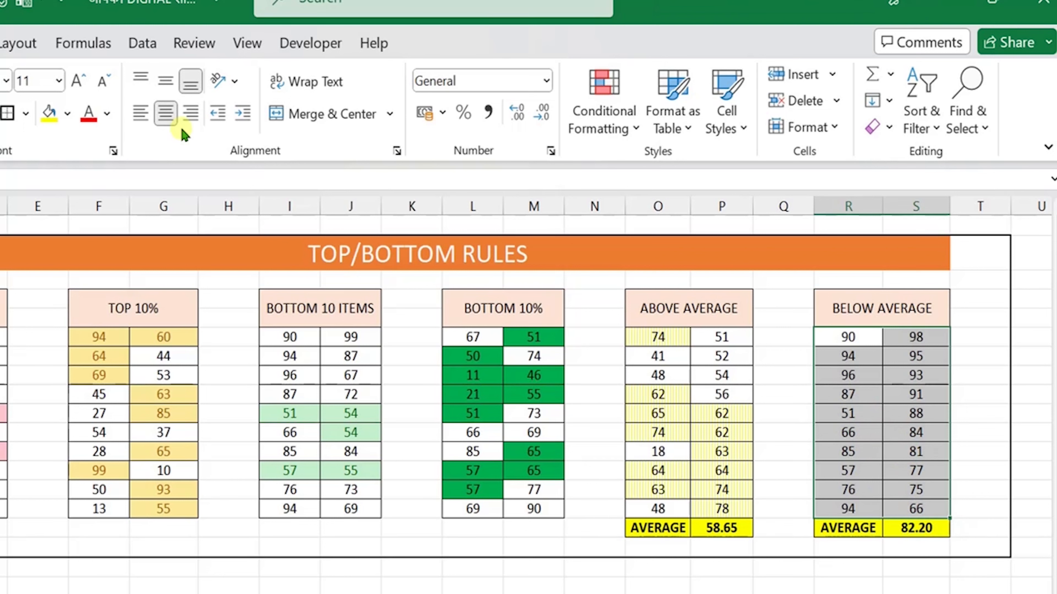
left_click(27, 5)
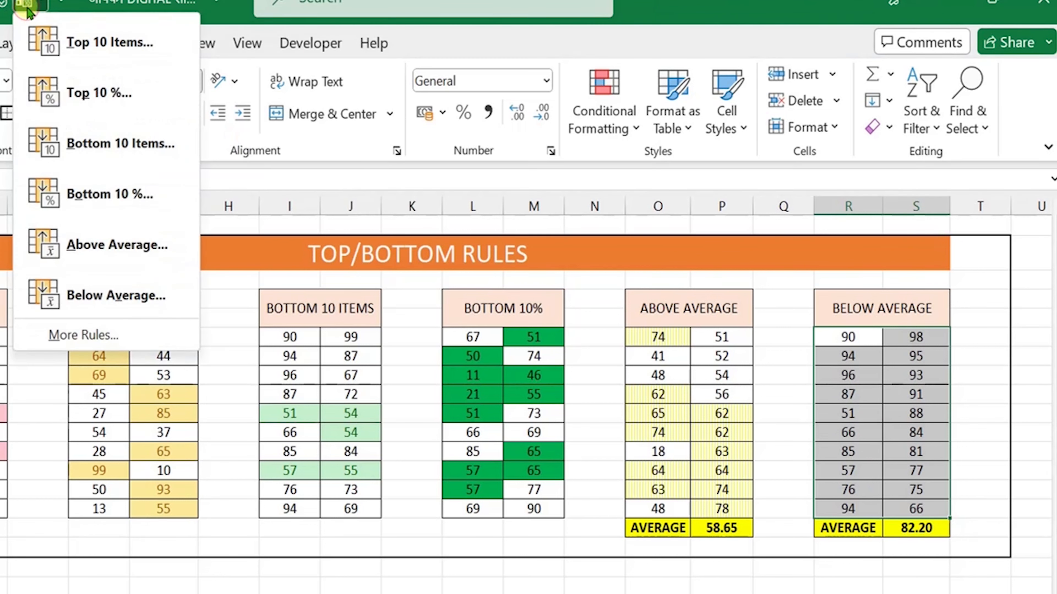
left_click(579, 129)
mouse_move(596, 217)
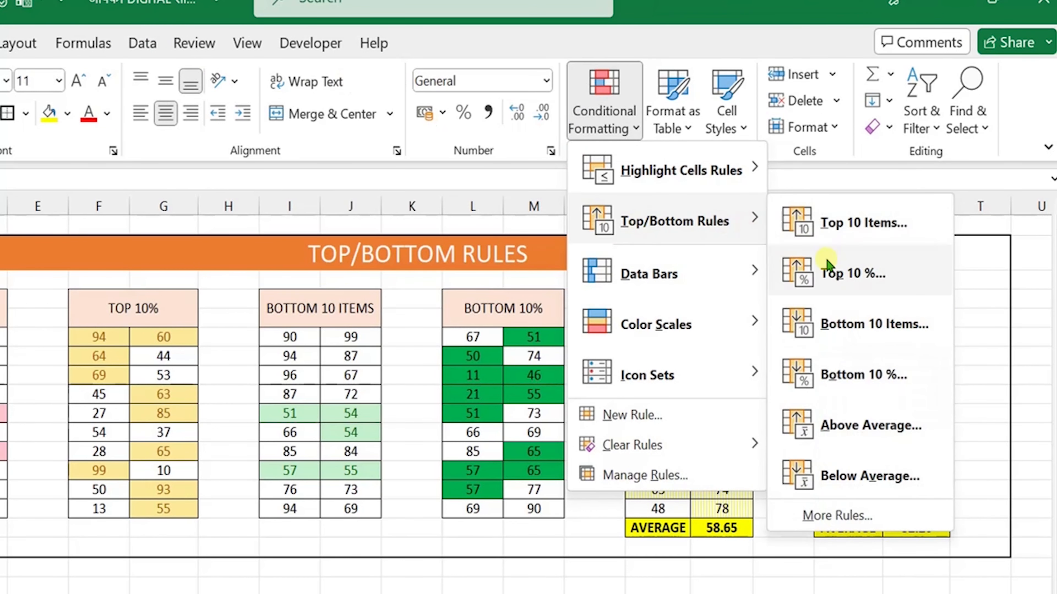
left_click(860, 478)
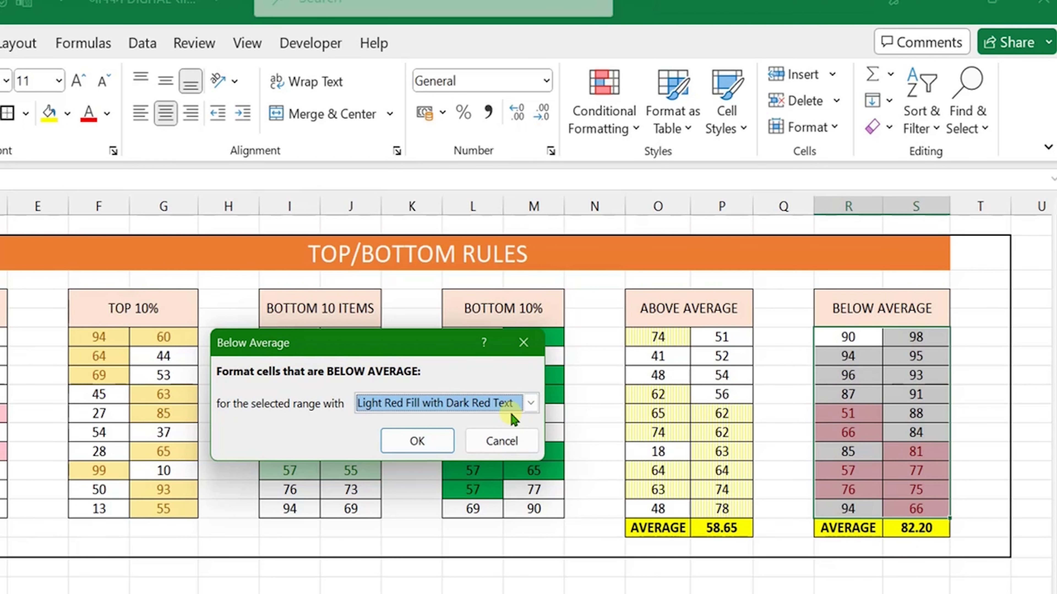
Give the below-average cells a custom two-color horizontal gradient fill from white to blue and apply the rule
left_click(528, 403)
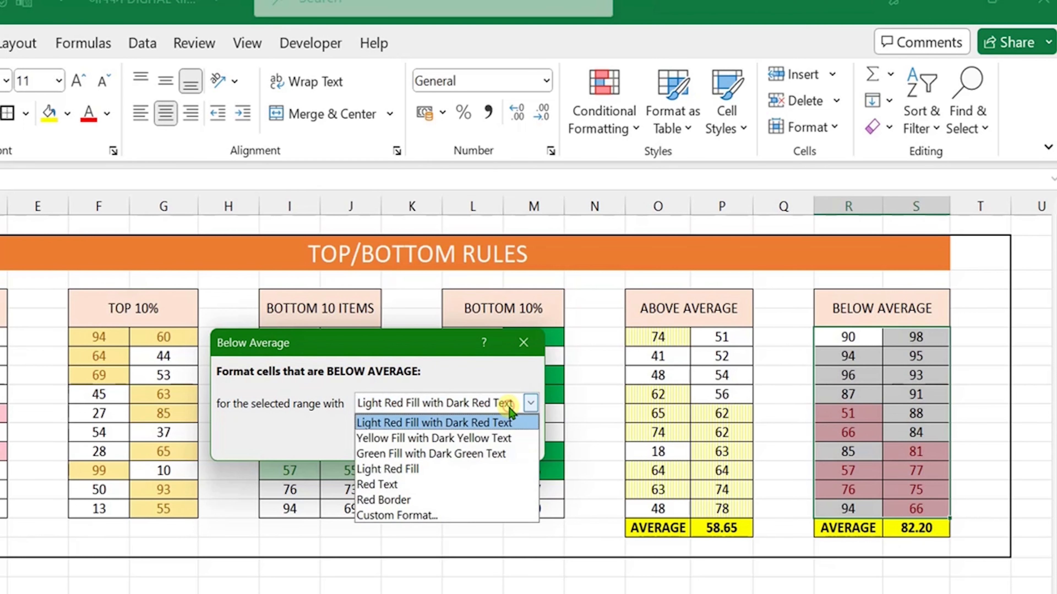
left_click(408, 520)
left_click(226, 392)
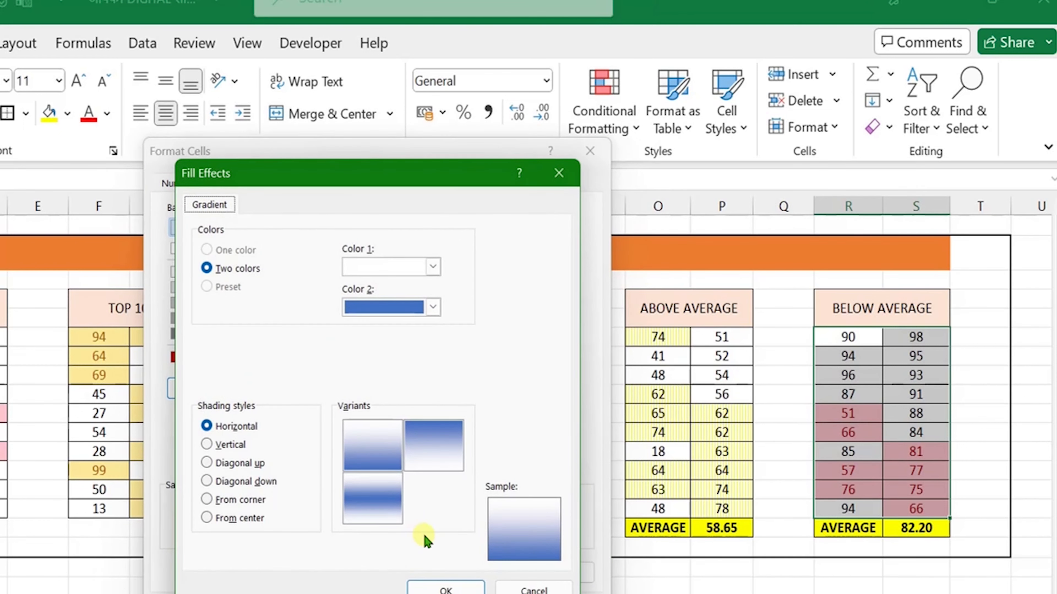
left_click(445, 587)
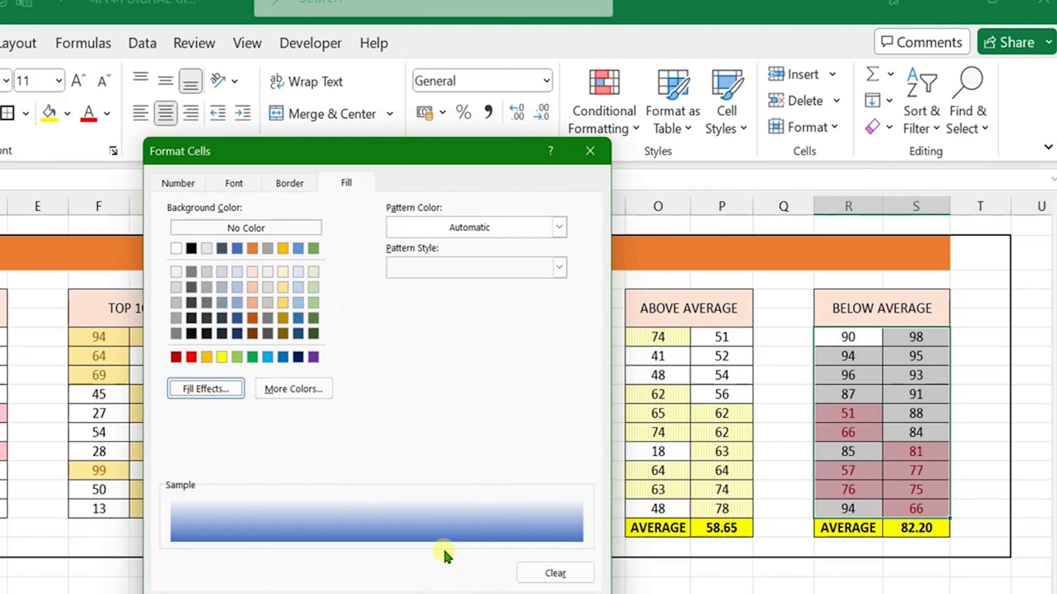
left_click(481, 593)
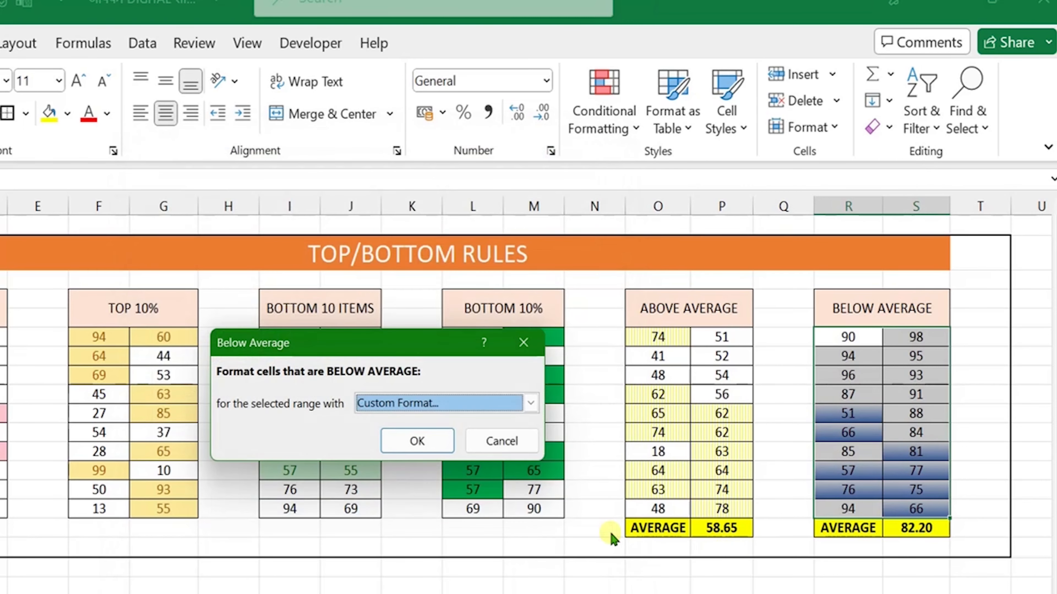
left_click(418, 441)
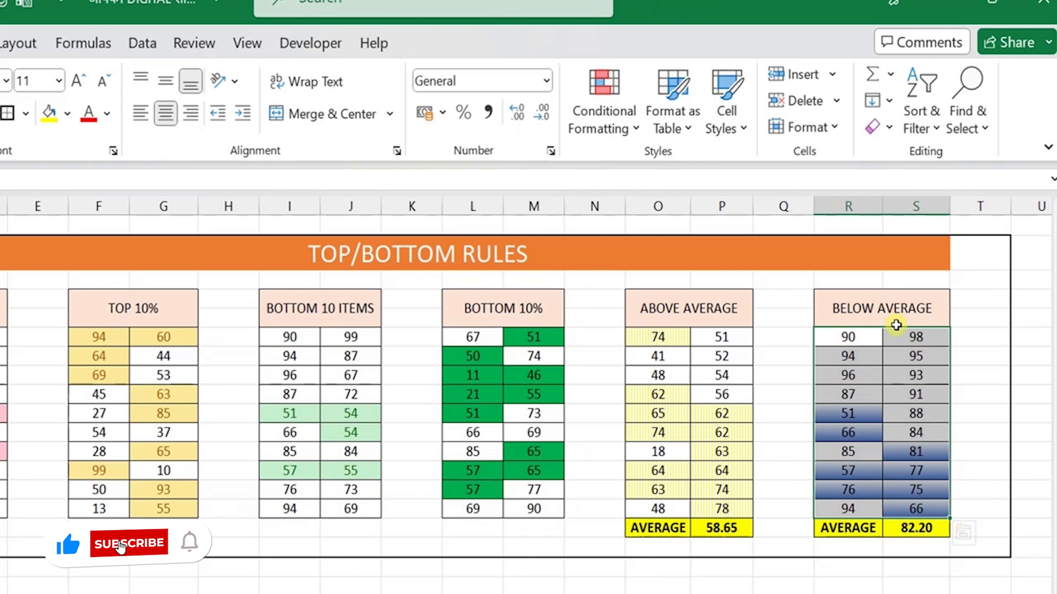
left_click(901, 453)
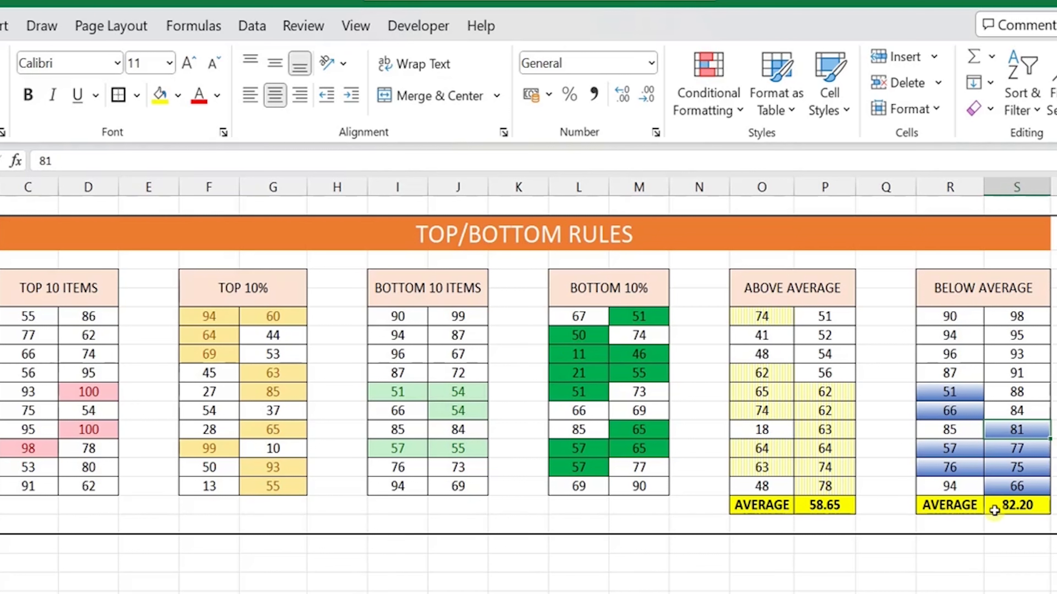
Change cell S15 to 86 and cell P8 to 64 to test the Below Average and Above Average rules
left_click(1013, 487)
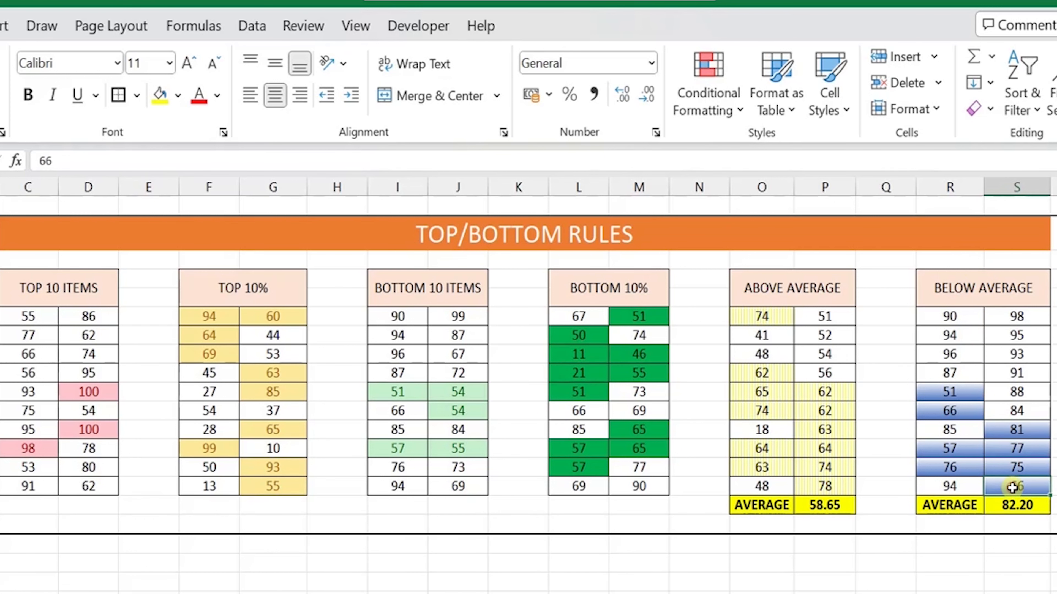
type("86")
key("Return")
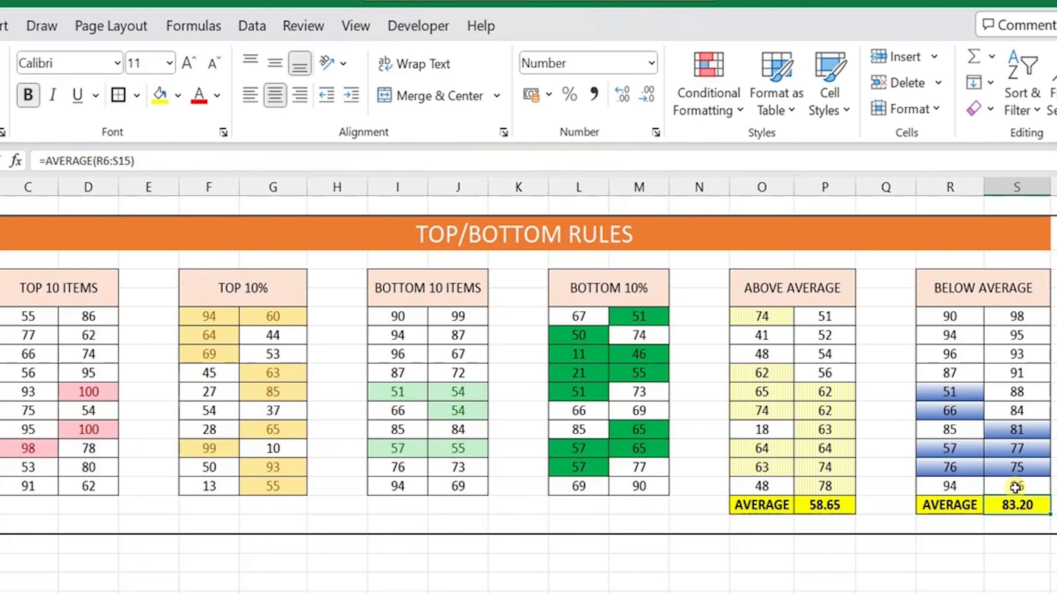
left_click(809, 357)
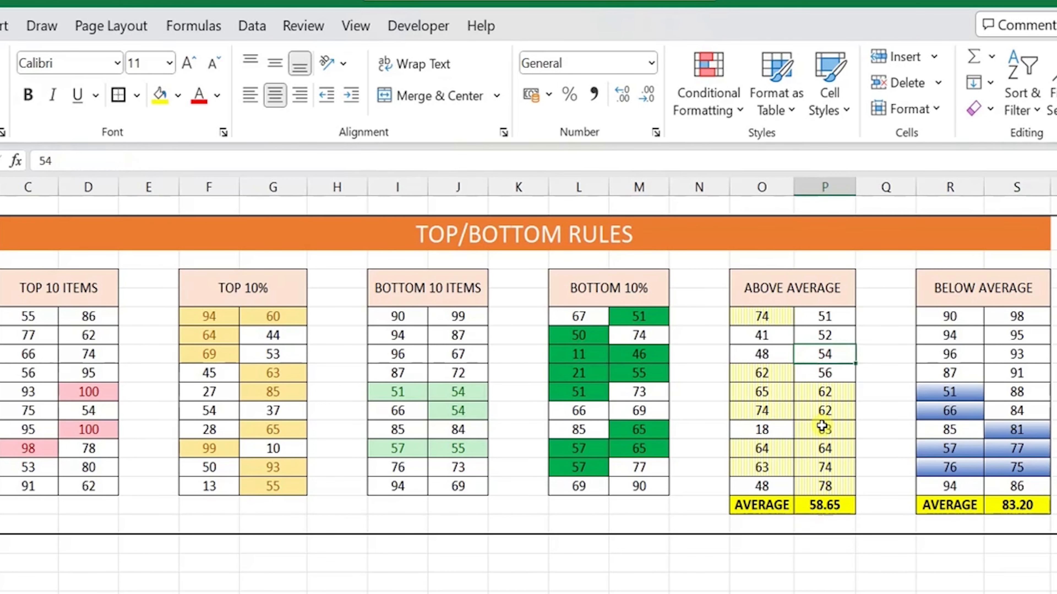
type("64")
key("Return")
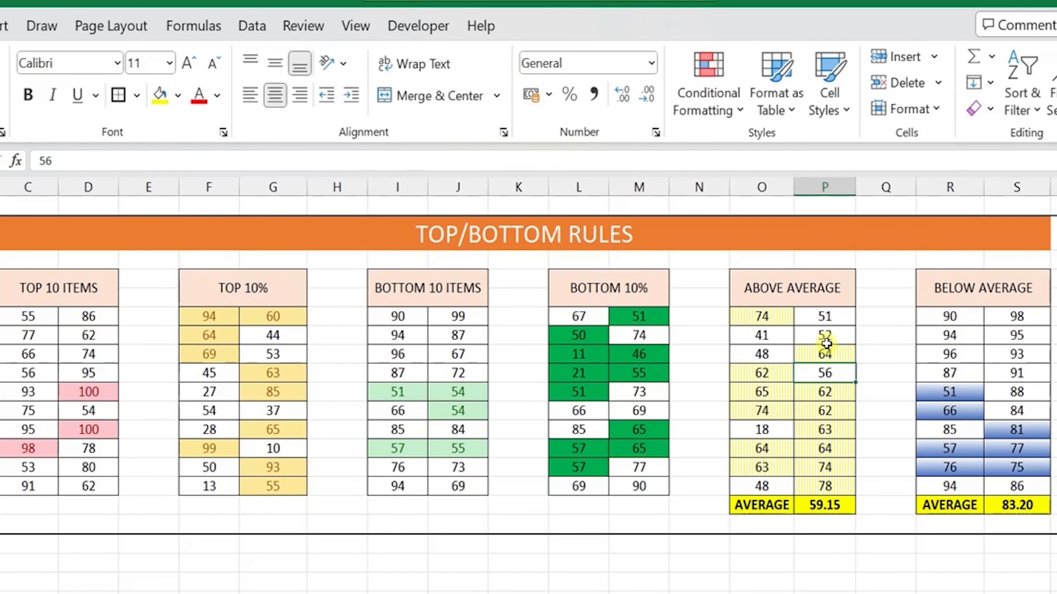
left_click(828, 351)
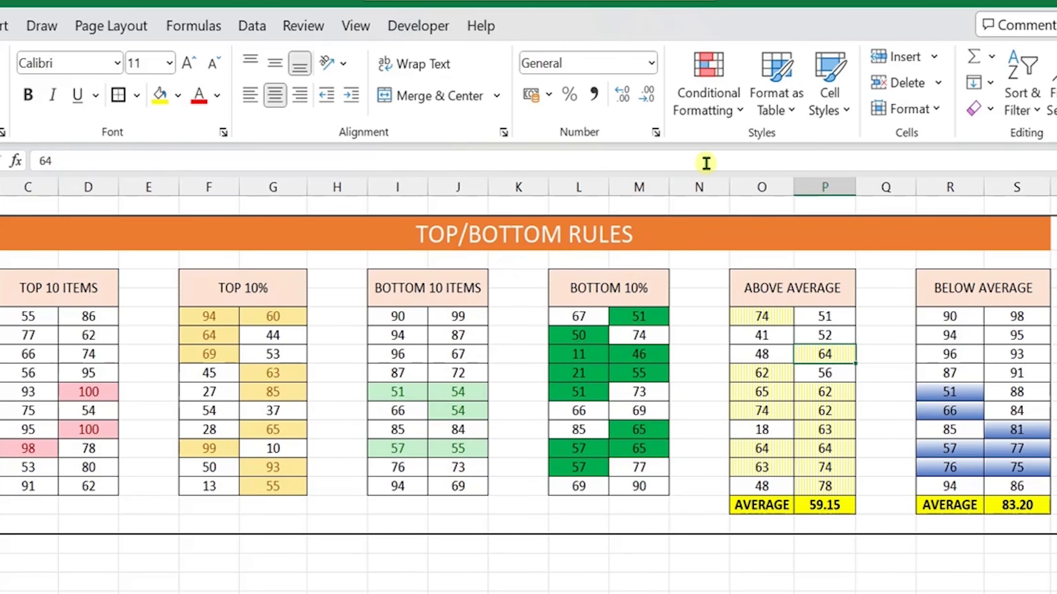
left_click(708, 109)
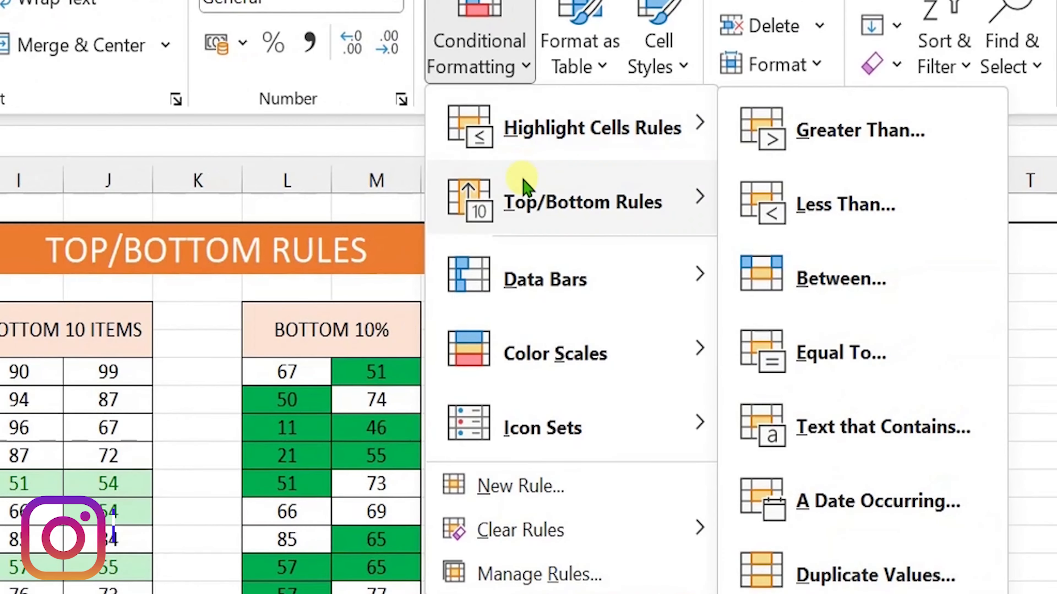
mouse_move(709, 204)
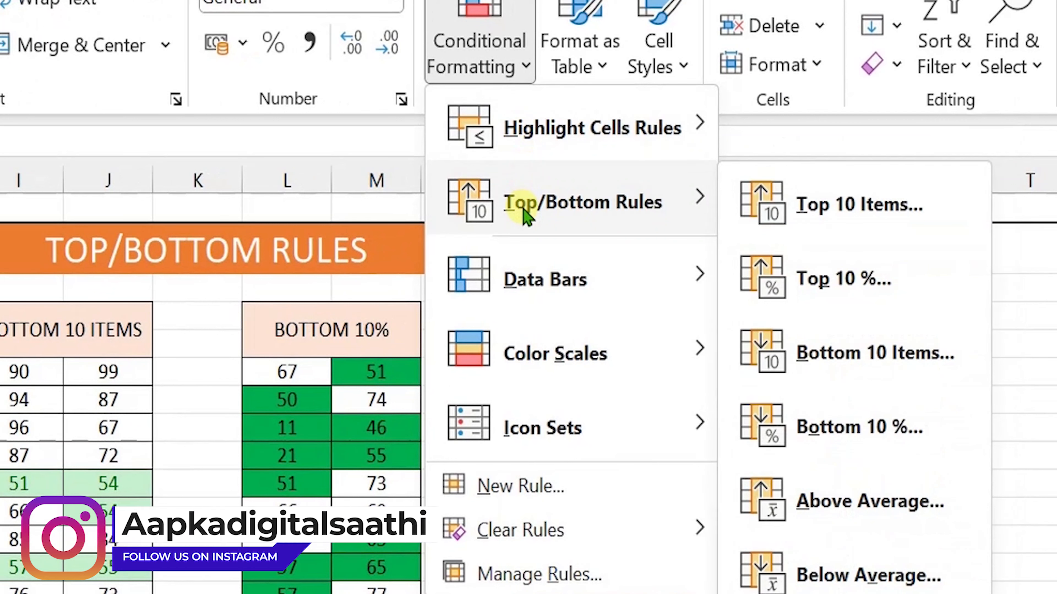